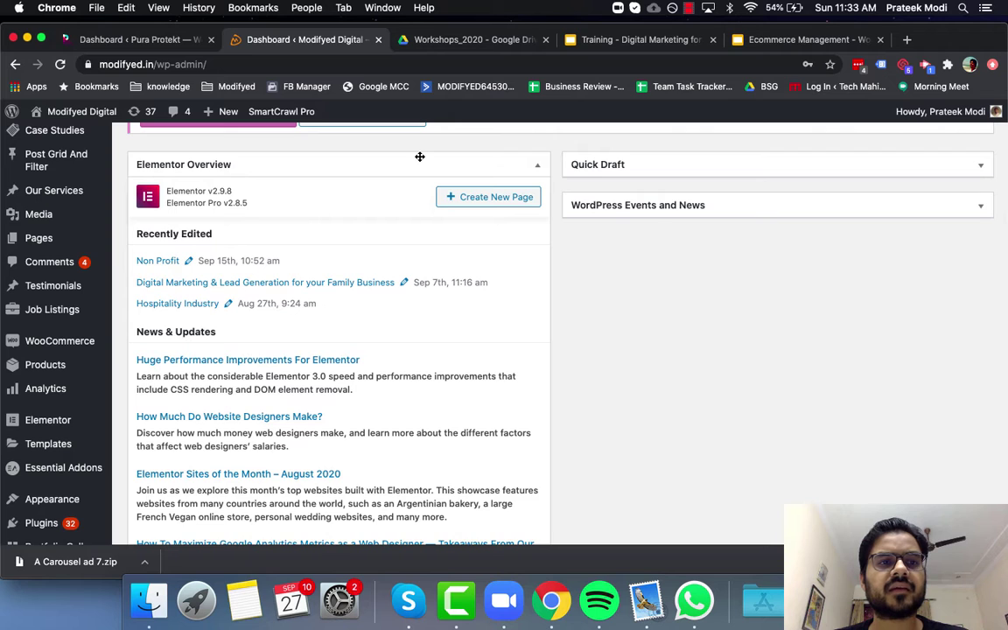
# - Open the WooCommerce dashboard and view the available date range presets and comparison options for its reports
pyautogui.moveTo(86, 343)
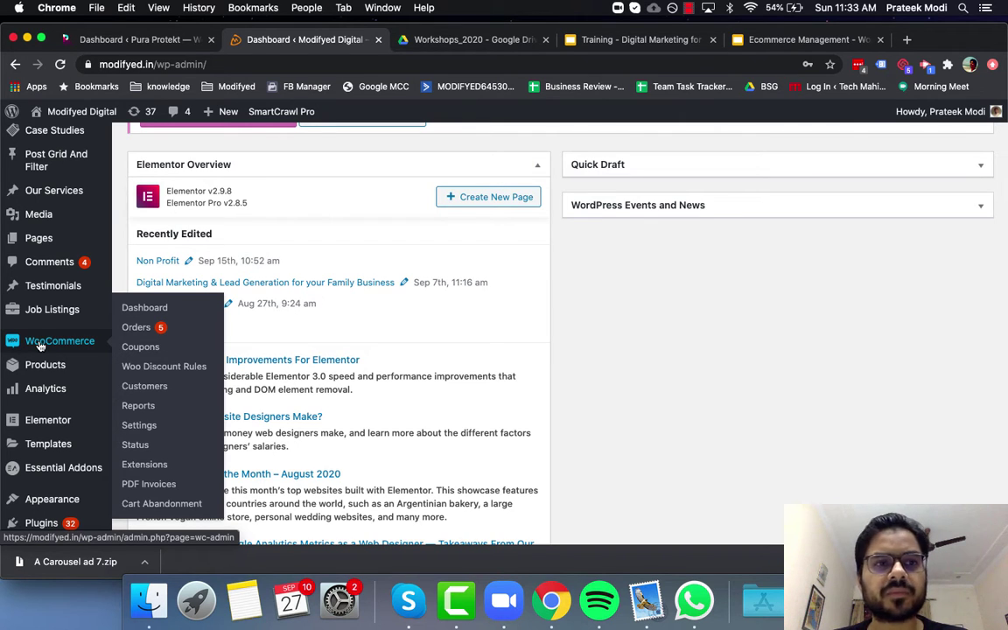
pyautogui.moveTo(39, 375)
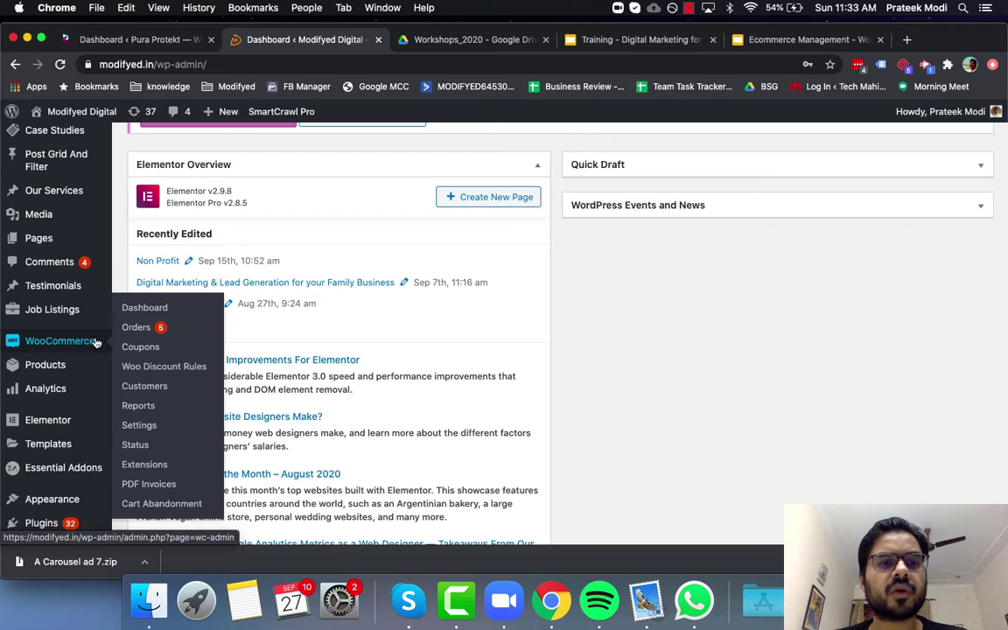
pyautogui.click(161, 310)
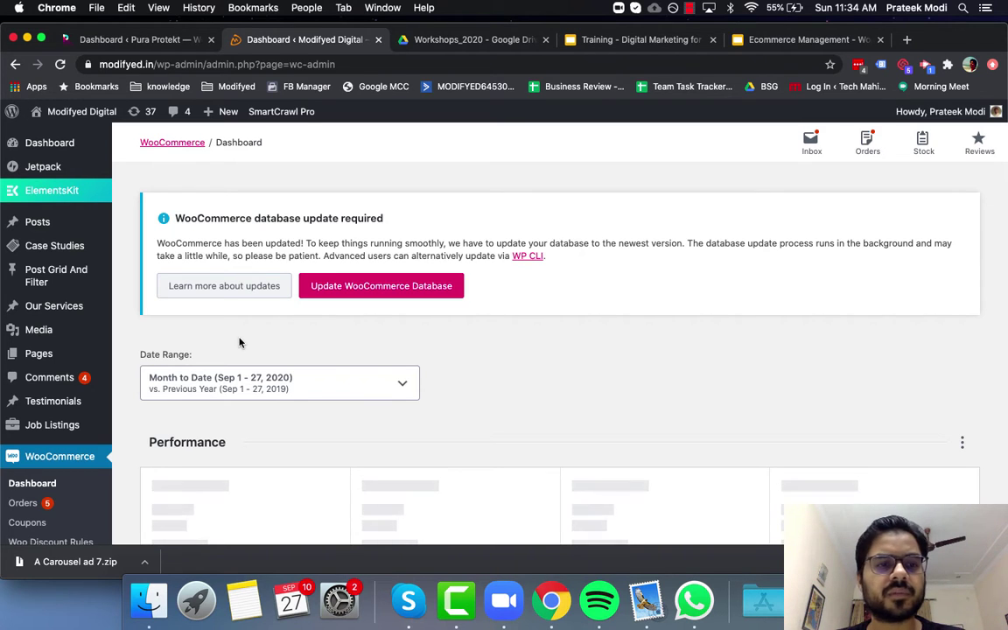
pyautogui.scroll(-5, 239, 342)
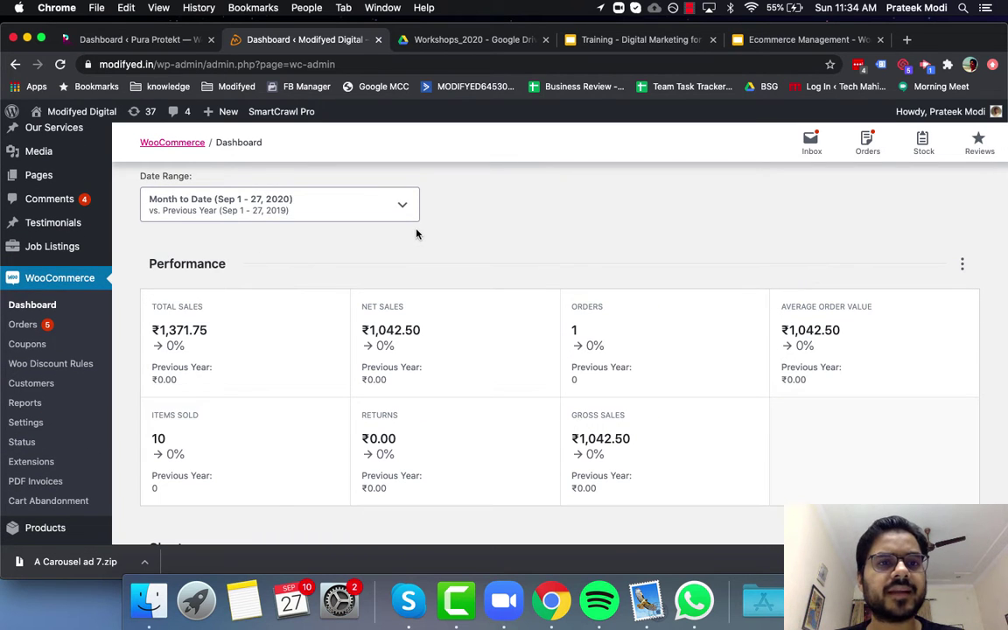
pyautogui.click(402, 206)
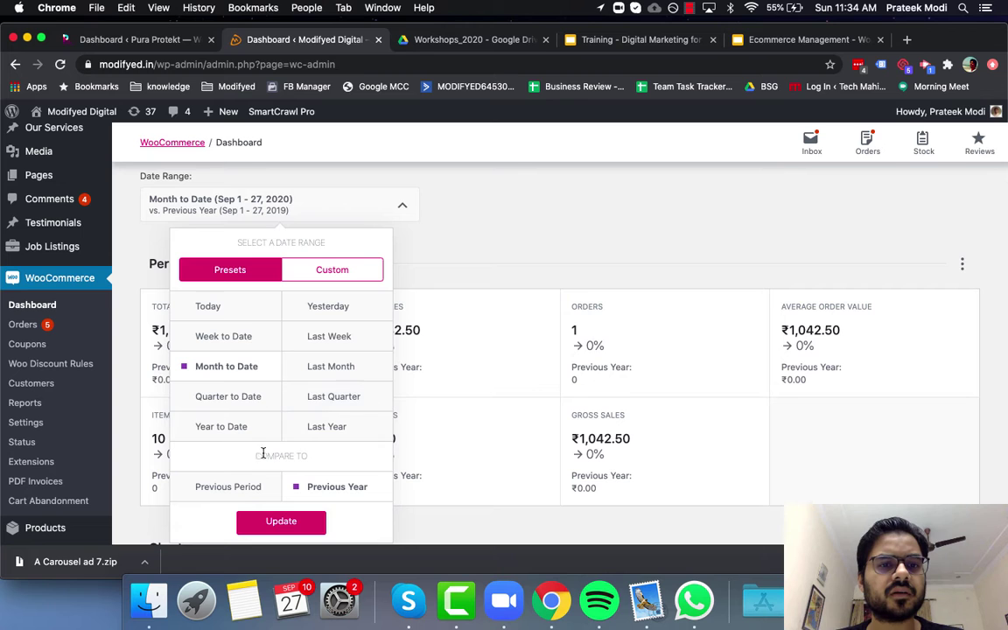
pyautogui.click(480, 242)
# - Examine the dashboard's performance figures, sales and order charts, and the leaderboards of top categories and products
pyautogui.scroll(-3, 480, 243)
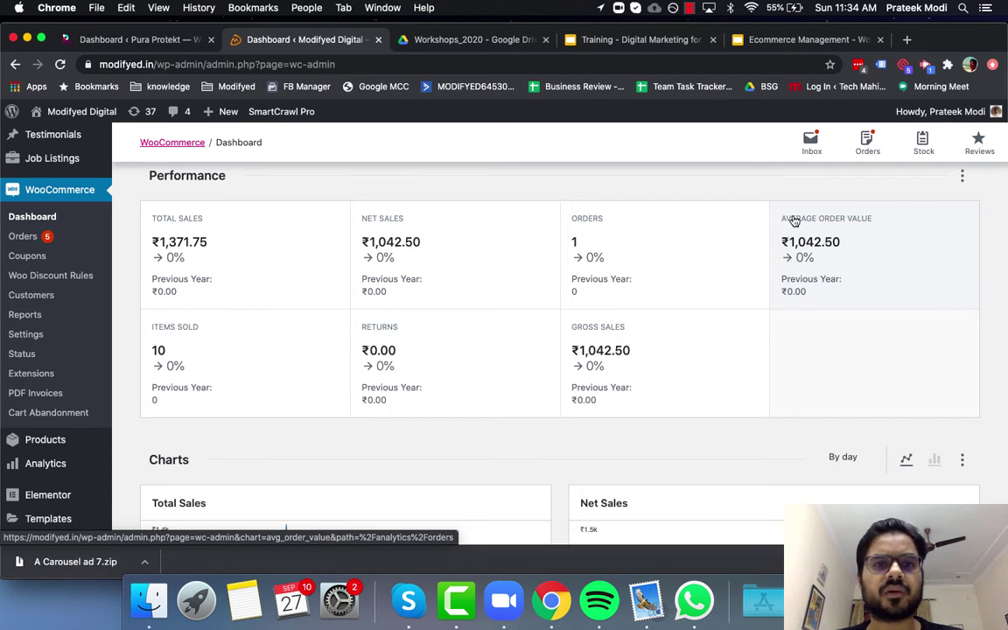
pyautogui.scroll(1, 368, 193)
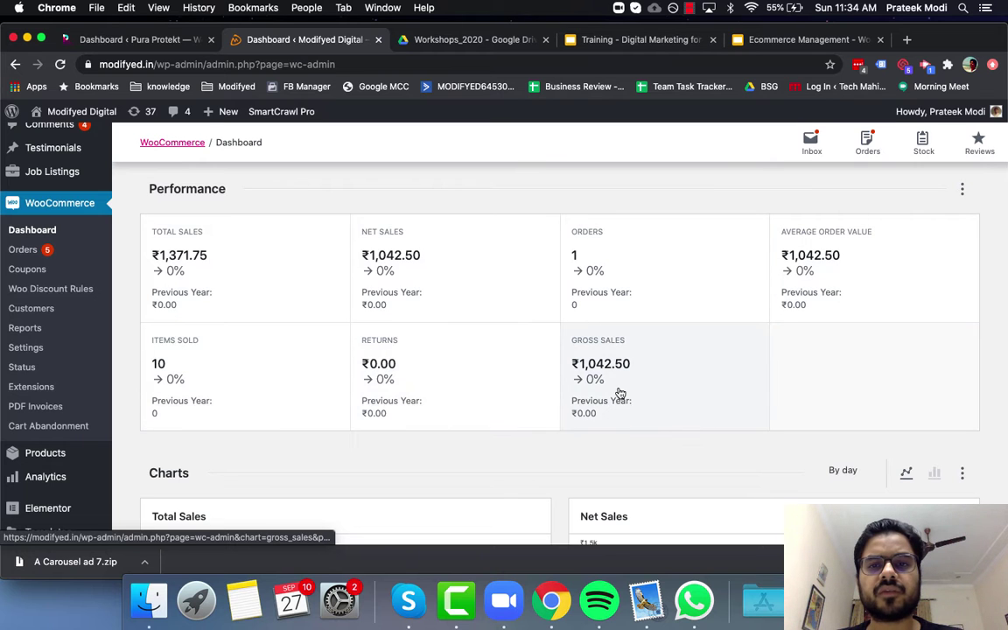
pyautogui.scroll(-3, 619, 394)
pyautogui.scroll(-2, 619, 394)
pyautogui.scroll(-3, 620, 394)
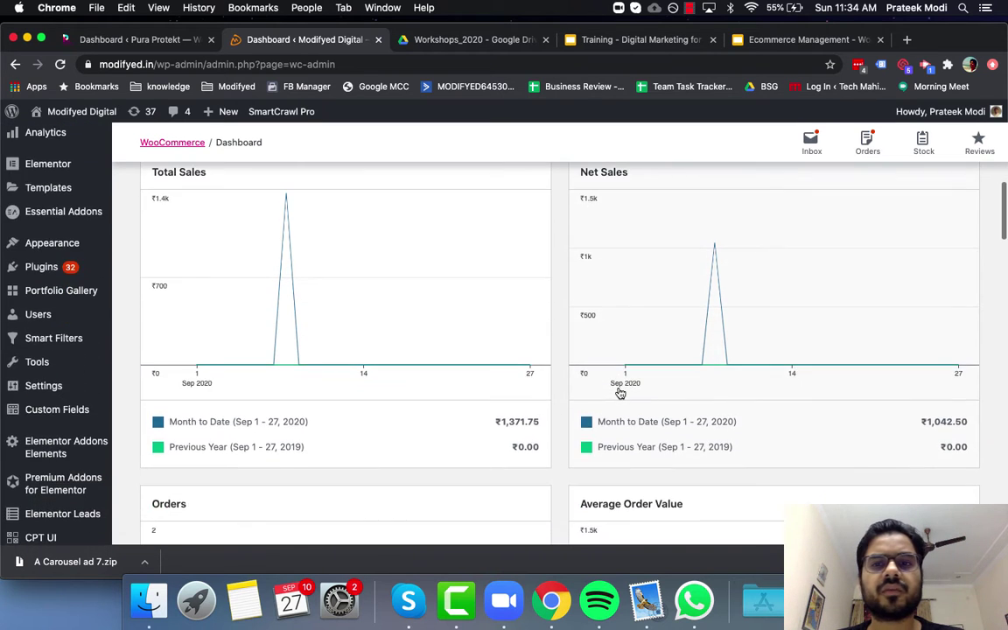
pyautogui.scroll(-18, 619, 394)
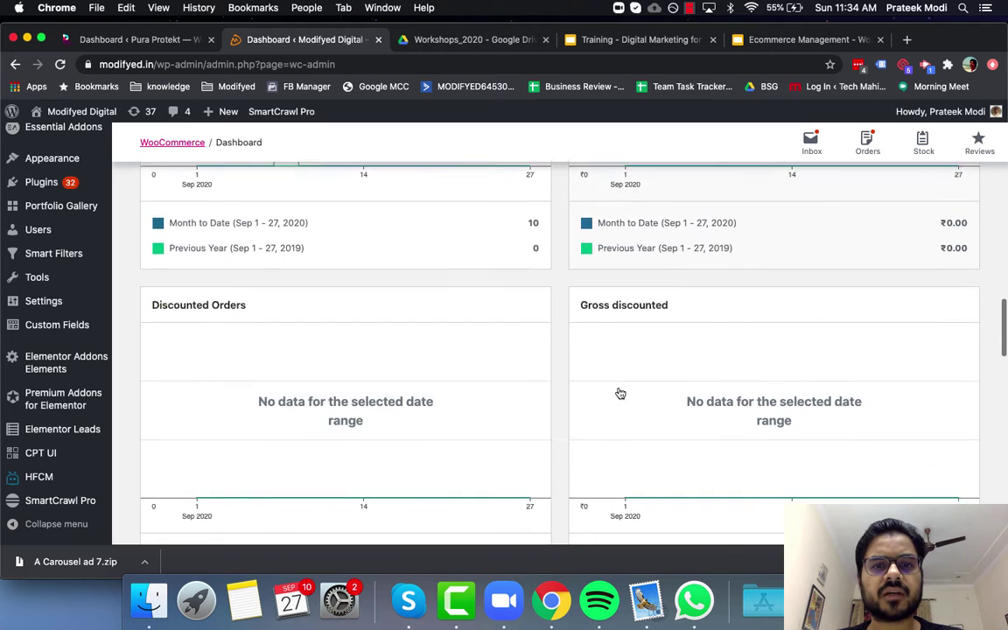
pyautogui.scroll(-20, 620, 394)
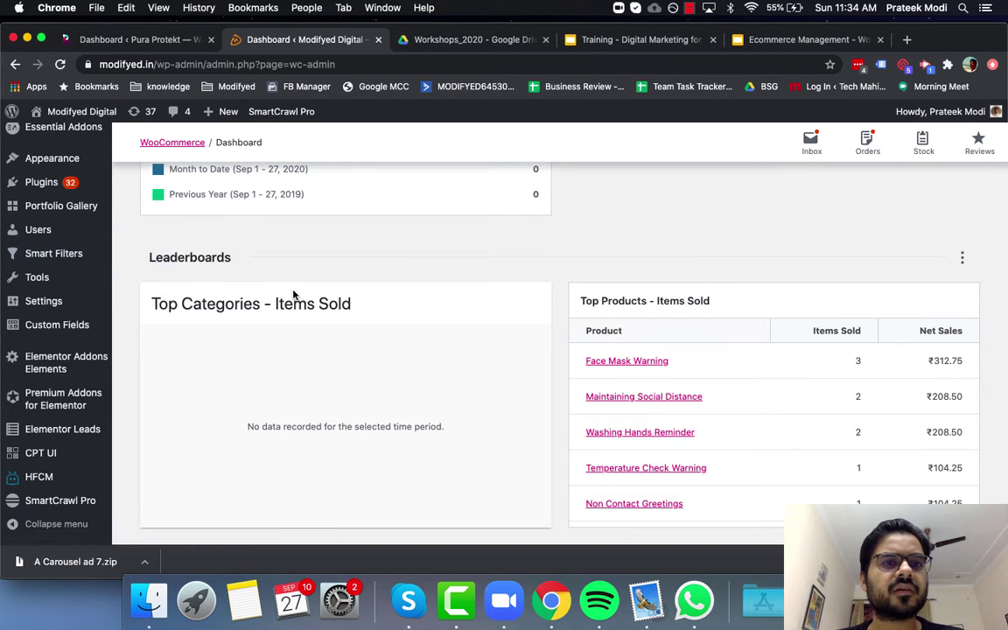
pyautogui.scroll(15, 295, 296)
pyautogui.scroll(-5, 295, 296)
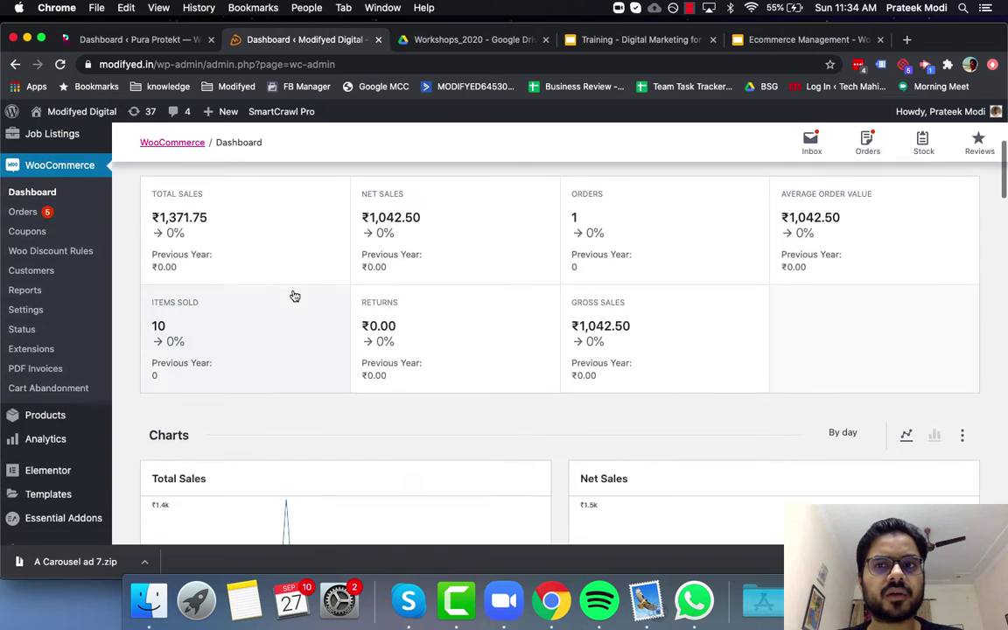
pyautogui.scroll(1, 295, 296)
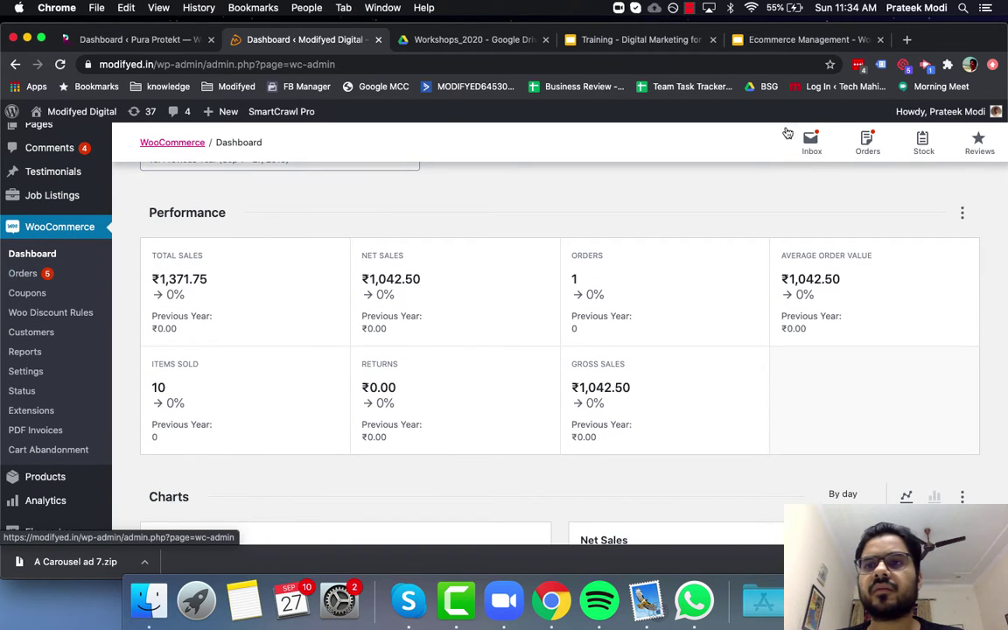
# - Open the WooCommerce orders list and review the orders' invoice numbers, dates, statuses and totals
pyautogui.click(24, 274)
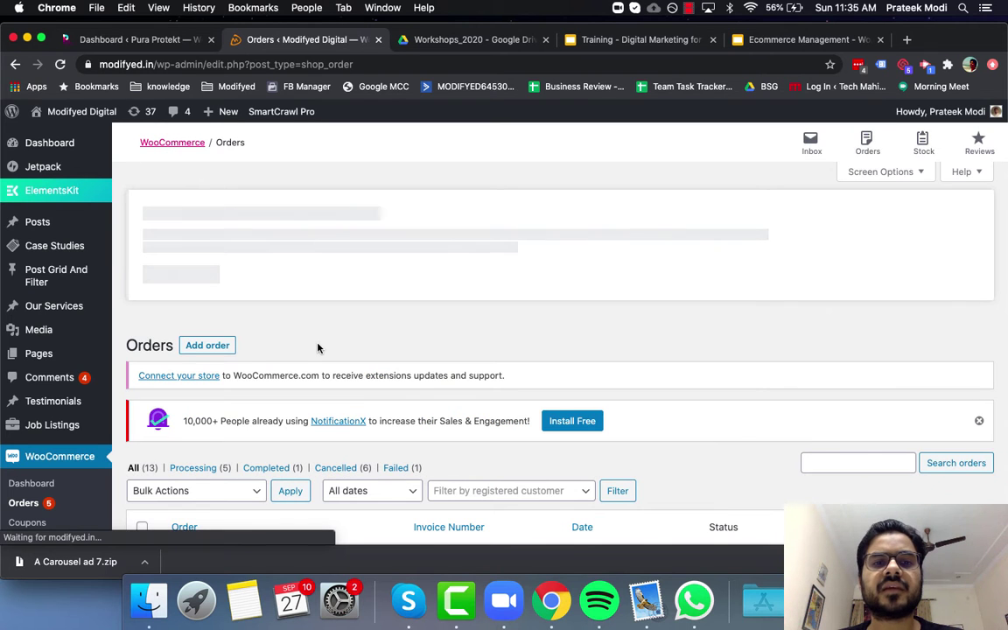
pyautogui.scroll(-5, 320, 349)
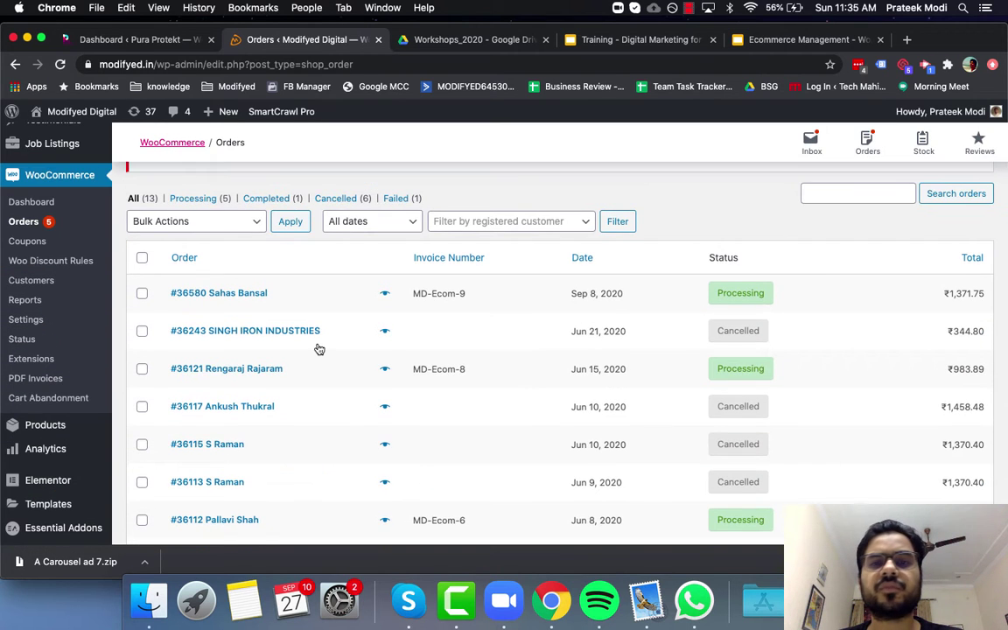
pyautogui.scroll(-10, 319, 350)
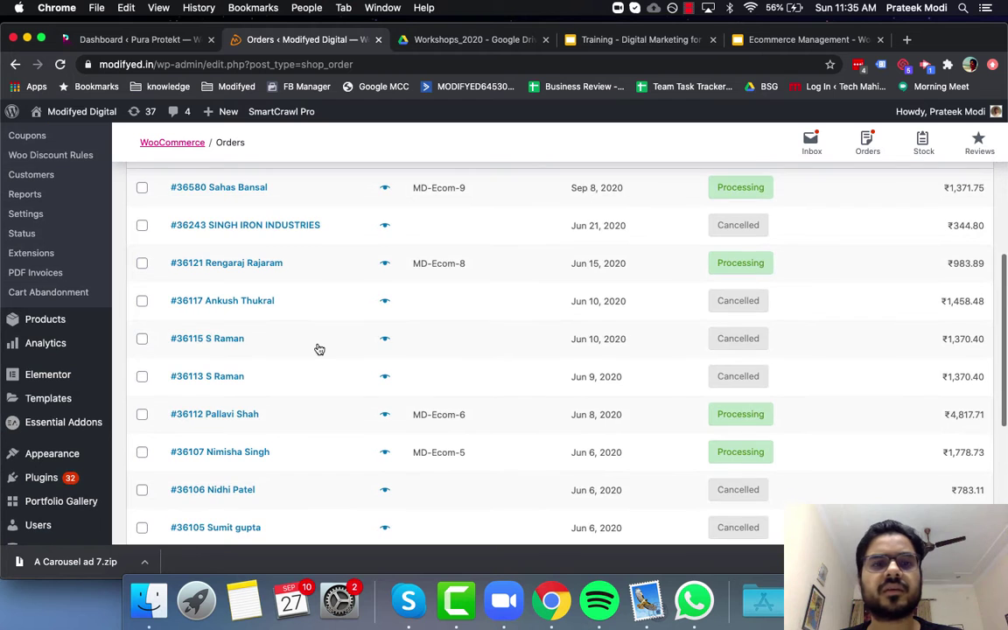
pyautogui.scroll(8, 320, 350)
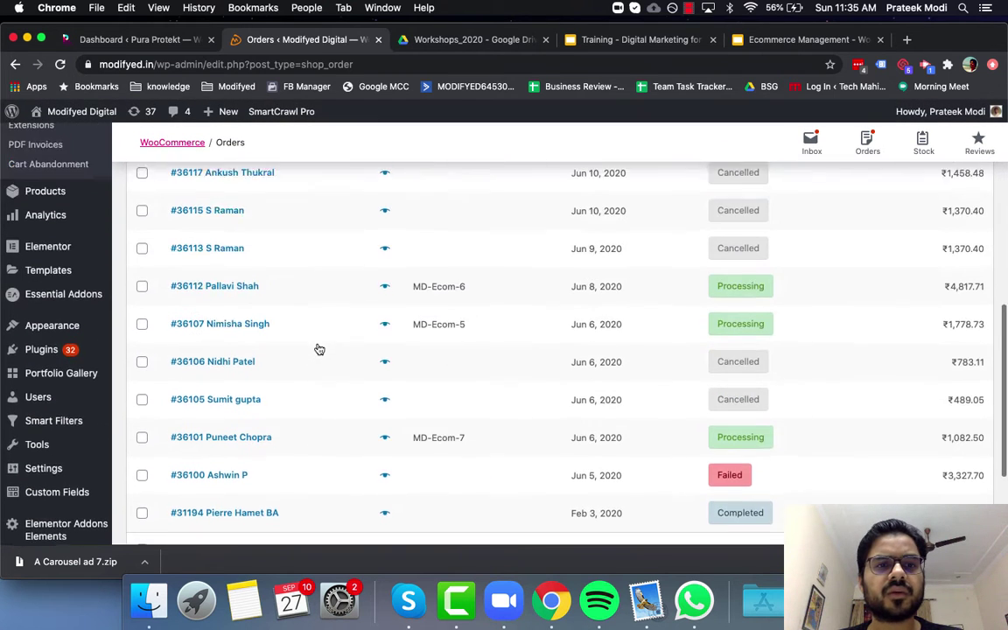
pyautogui.scroll(2, 320, 349)
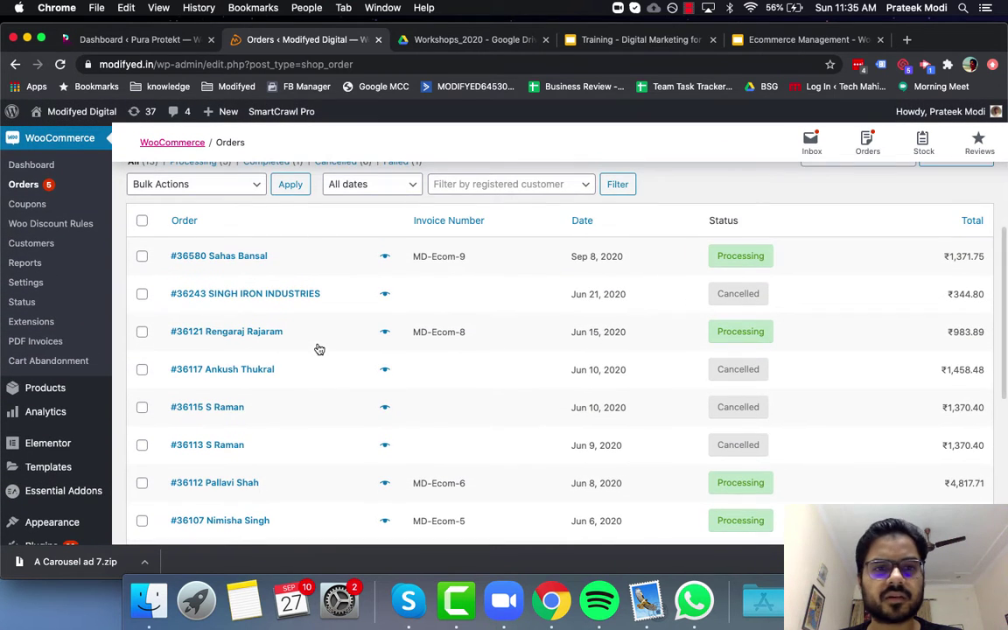
pyautogui.scroll(-3, 319, 349)
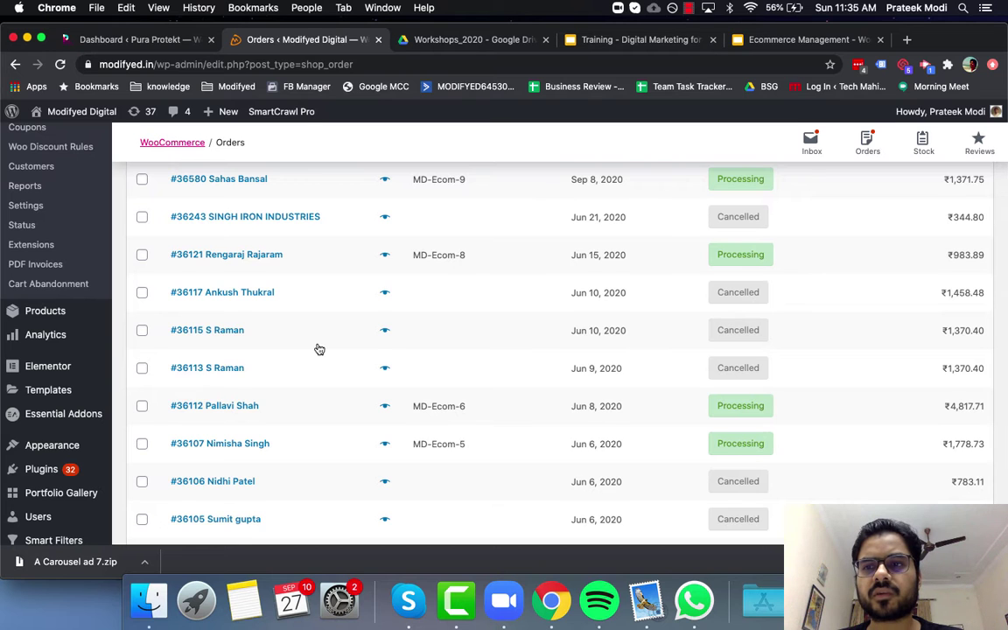
pyautogui.scroll(1, 295, 281)
pyautogui.scroll(-2, 260, 317)
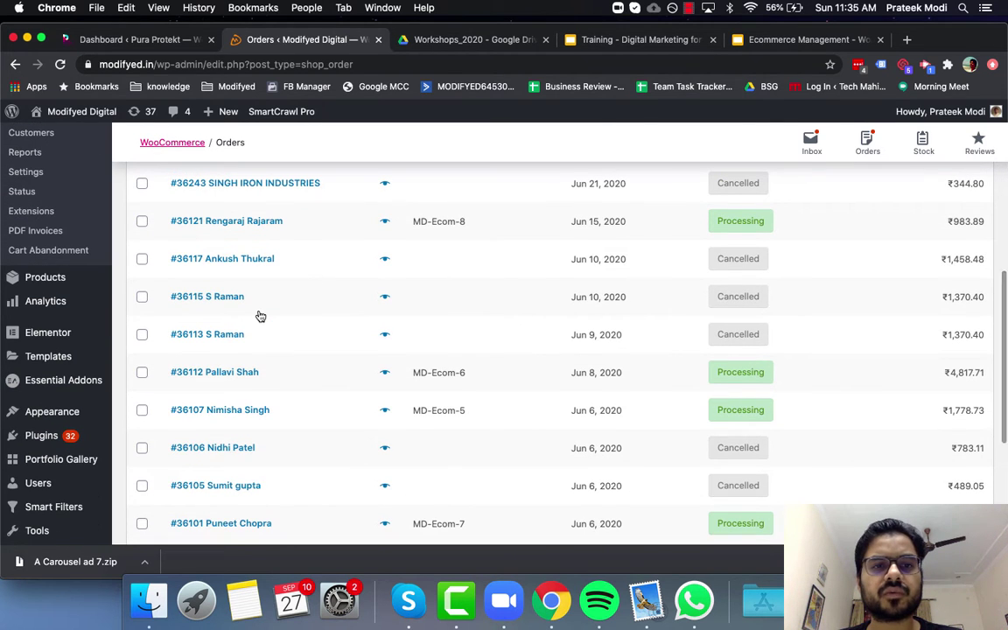
pyautogui.scroll(2, 260, 317)
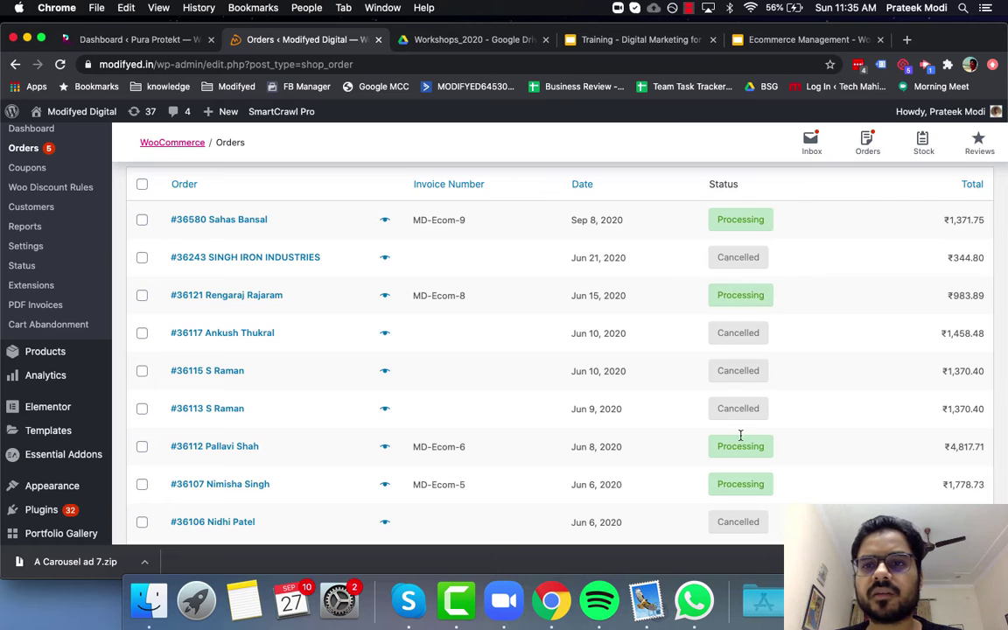
# - Open the Sep 8, 2020 order and review its billing and shipping details, invoice data, purchased items and totals
pyautogui.click(216, 225)
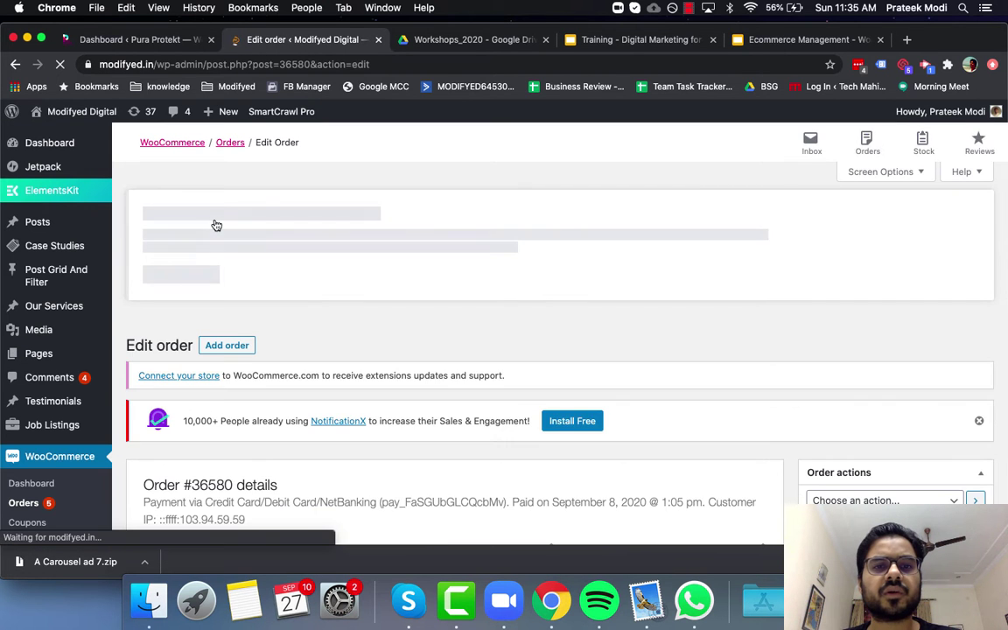
pyautogui.scroll(-3, 217, 225)
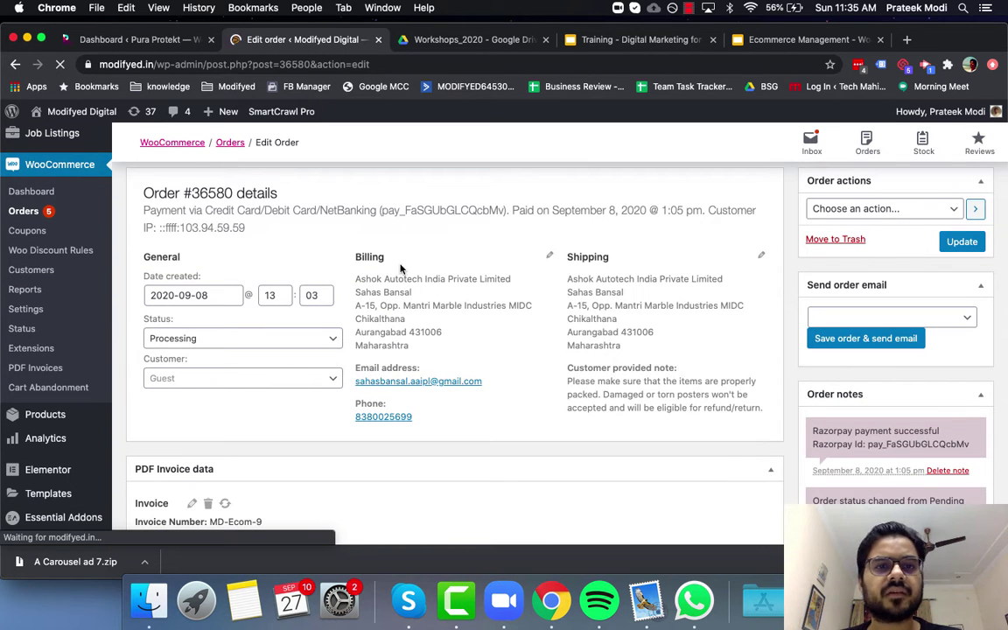
pyautogui.scroll(-5, 578, 357)
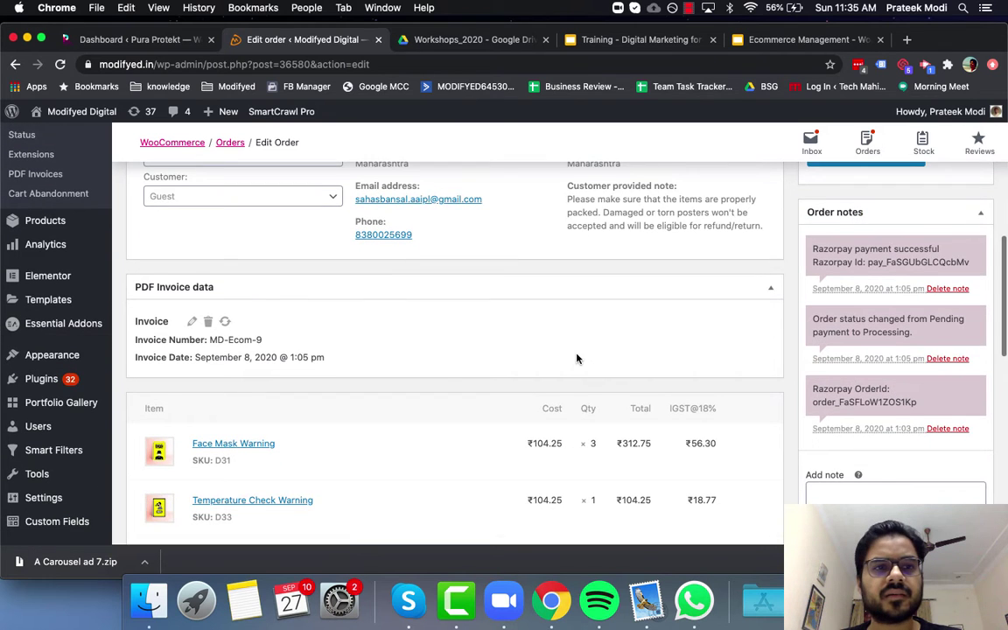
pyautogui.scroll(-2, 578, 357)
pyautogui.scroll(-4, 552, 232)
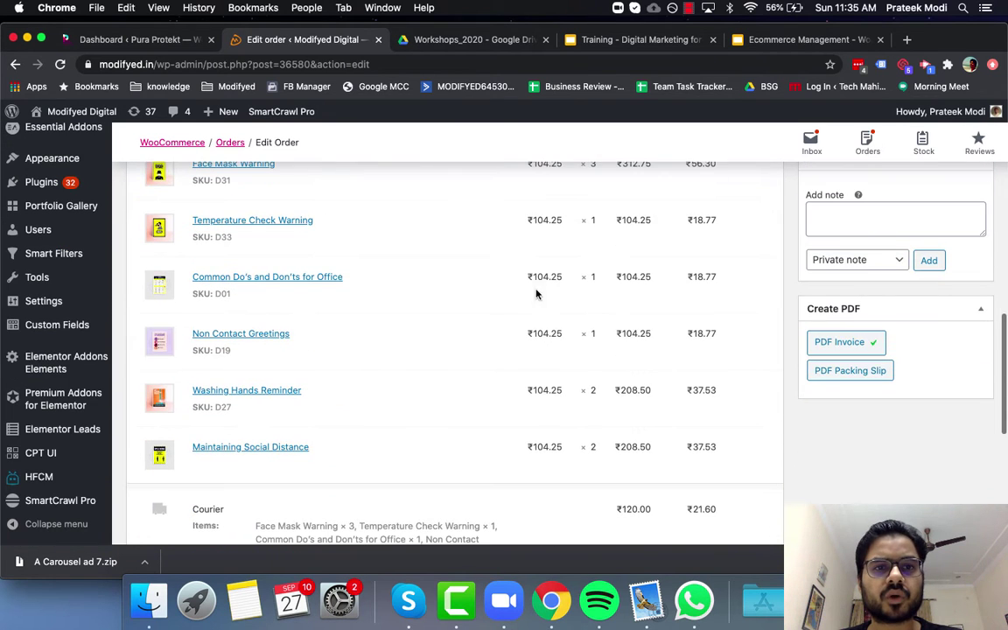
pyautogui.scroll(-4, 523, 453)
pyautogui.scroll(-5, 522, 456)
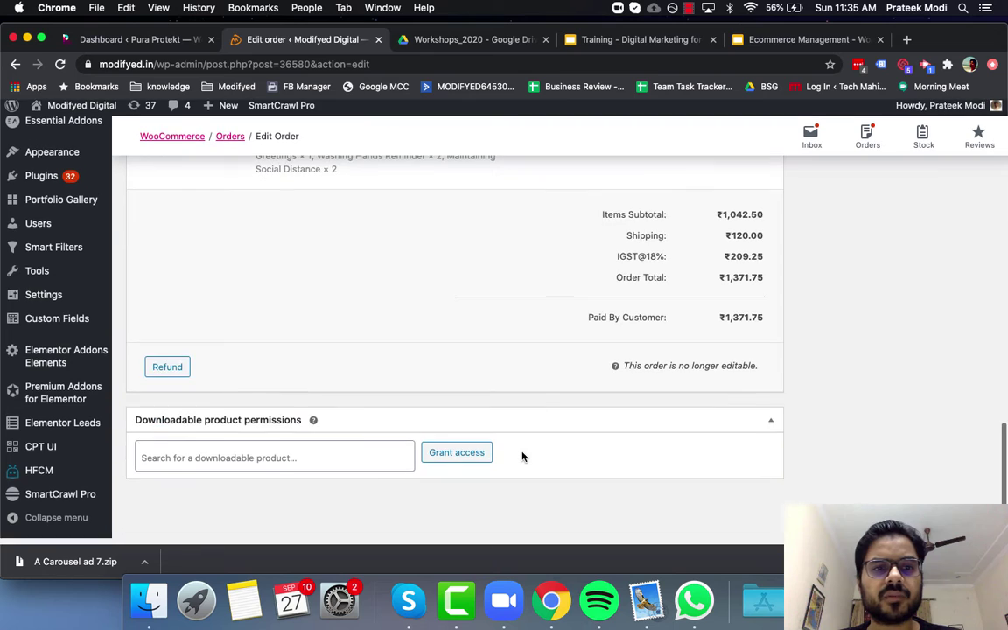
pyautogui.scroll(10, 522, 456)
pyautogui.scroll(5, 522, 456)
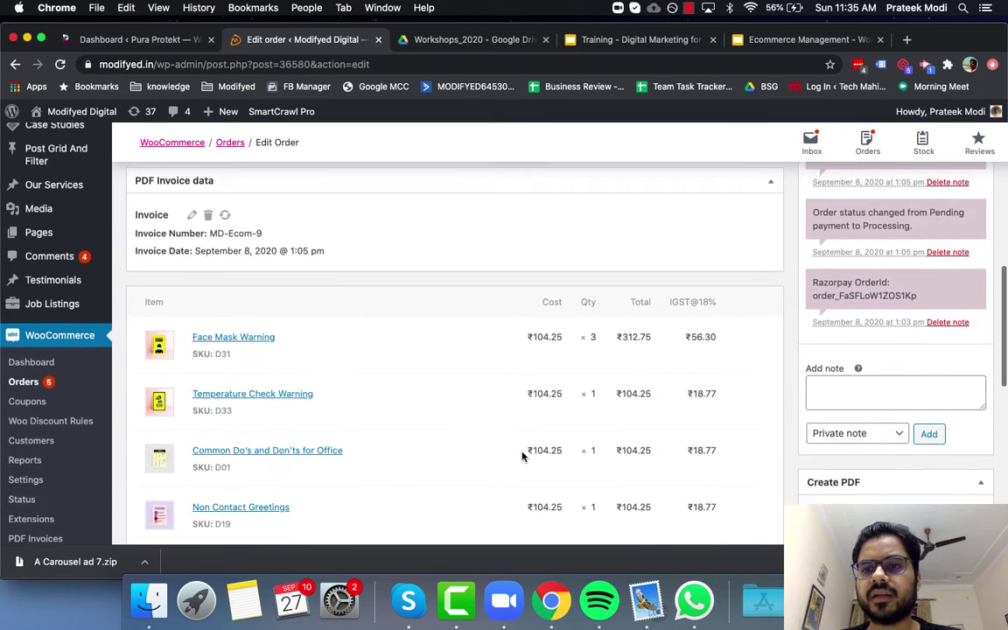
pyautogui.scroll(5, 524, 457)
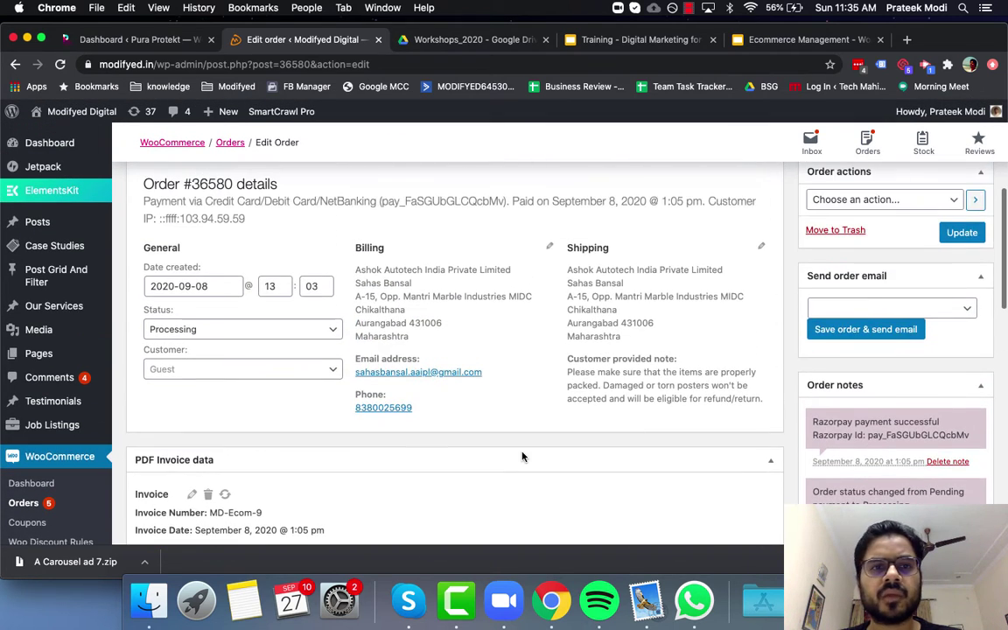
pyautogui.scroll(2, 523, 456)
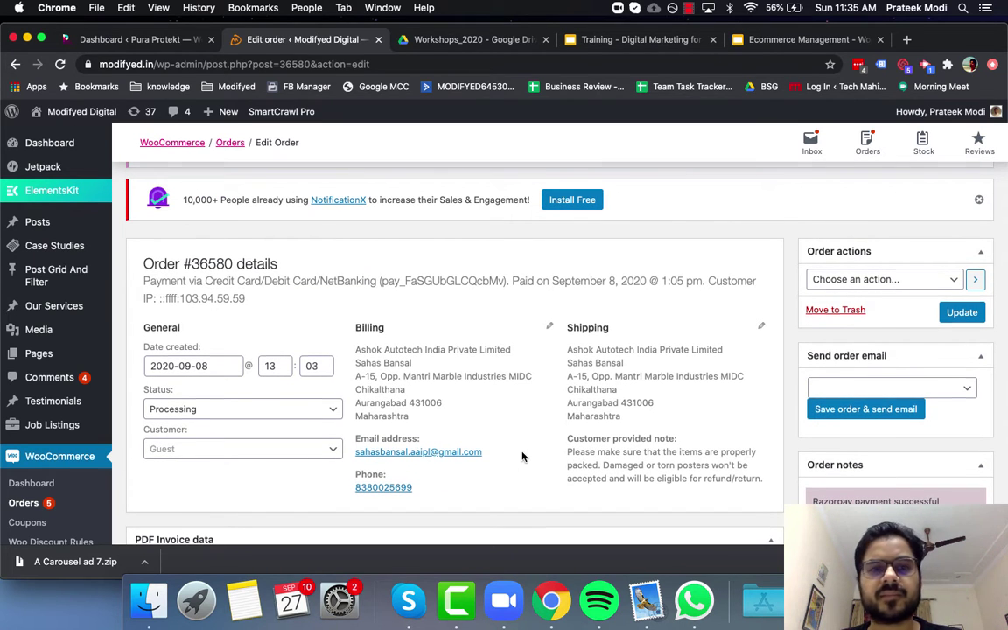
pyautogui.scroll(-3, 523, 456)
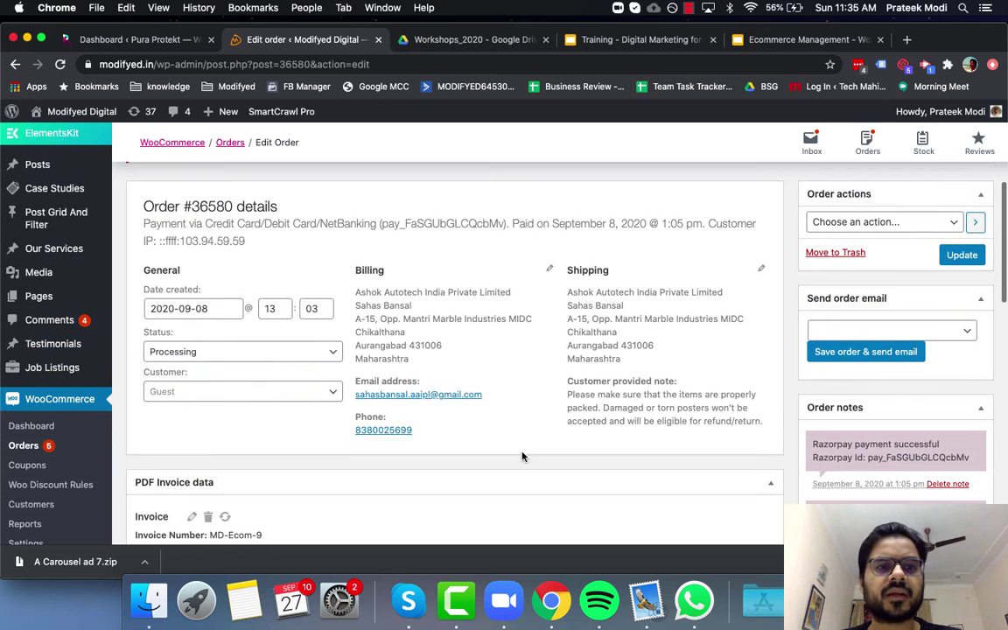
# - View the status options available for the order without choosing a different one
pyautogui.click(262, 363)
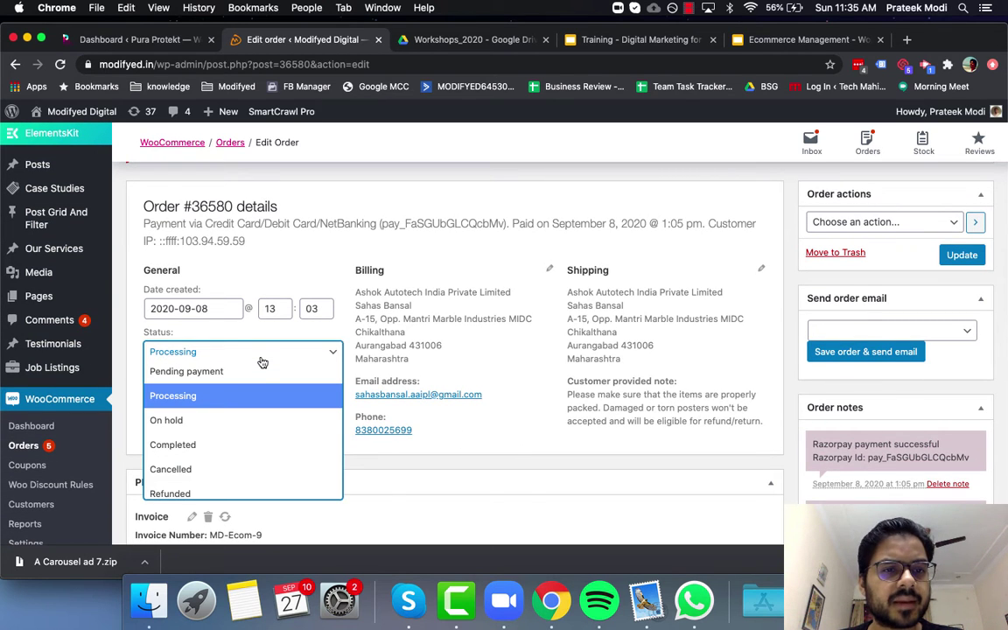
pyautogui.scroll(-1, 259, 399)
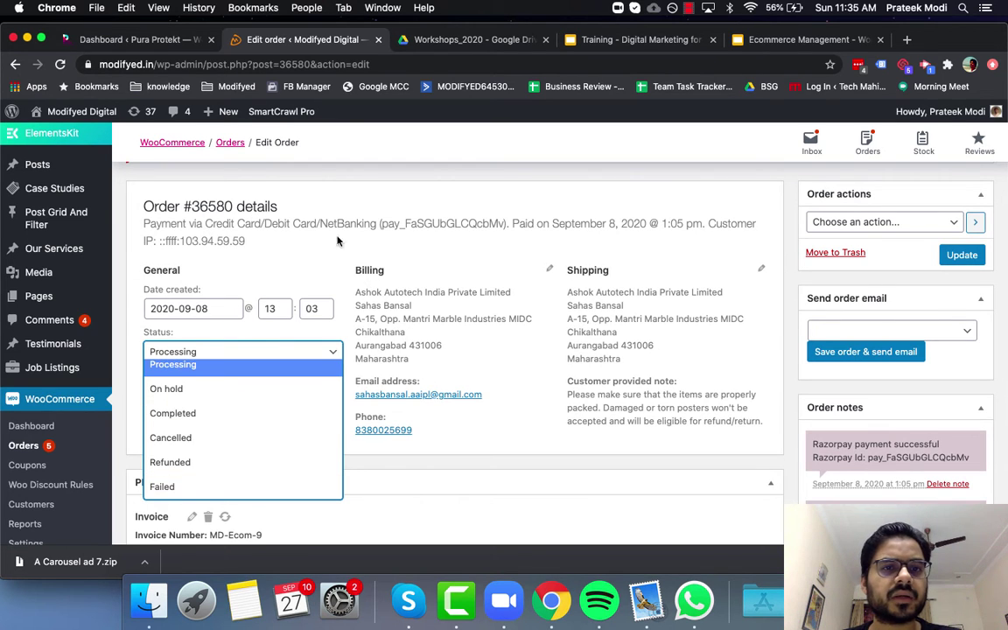
pyautogui.click(424, 201)
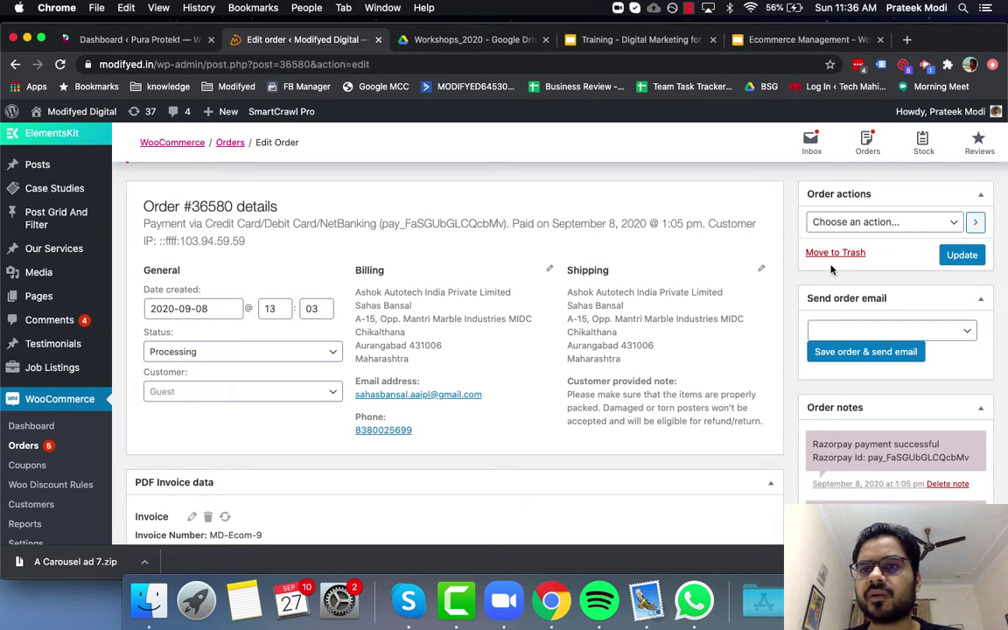
# - View the available order actions and the order email types that can be sent, leaving both unselected
pyautogui.click(919, 223)
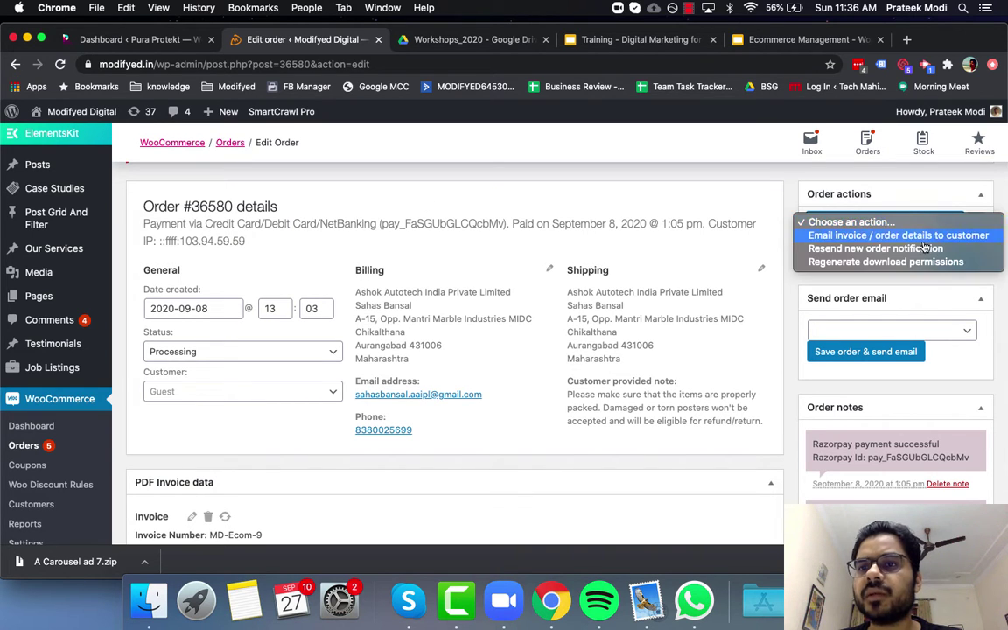
pyautogui.click(940, 180)
pyautogui.click(968, 332)
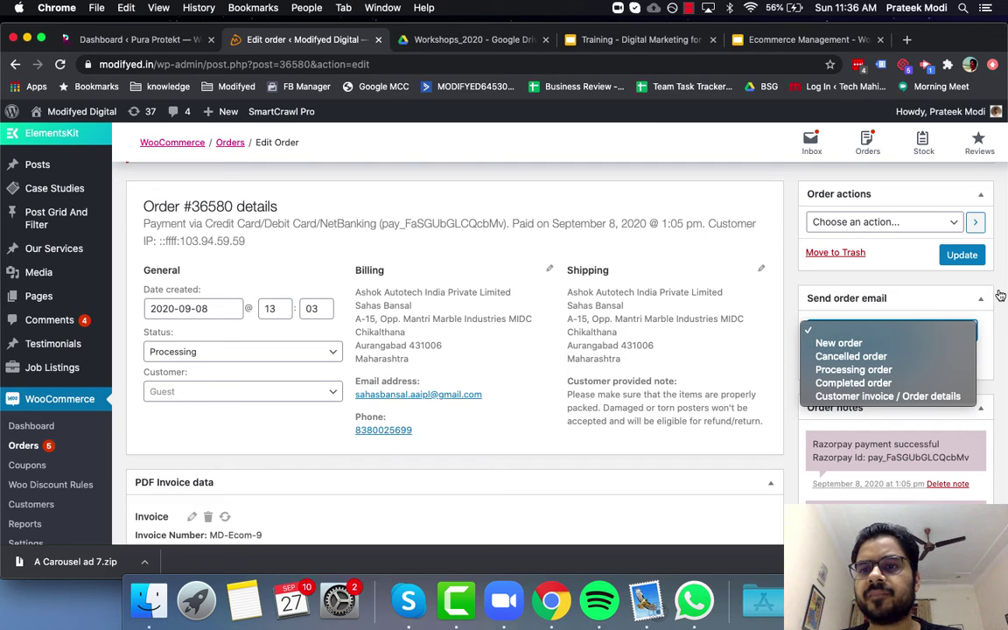
pyautogui.click(1001, 296)
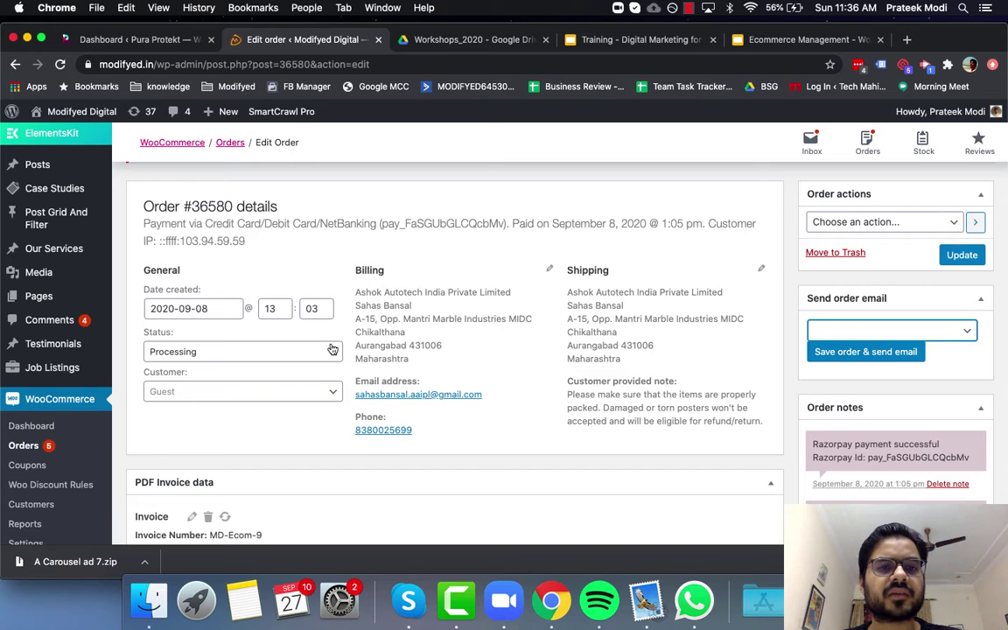
# - Set the order's status to Completed, then save the order and send the Completed order email
pyautogui.click(332, 349)
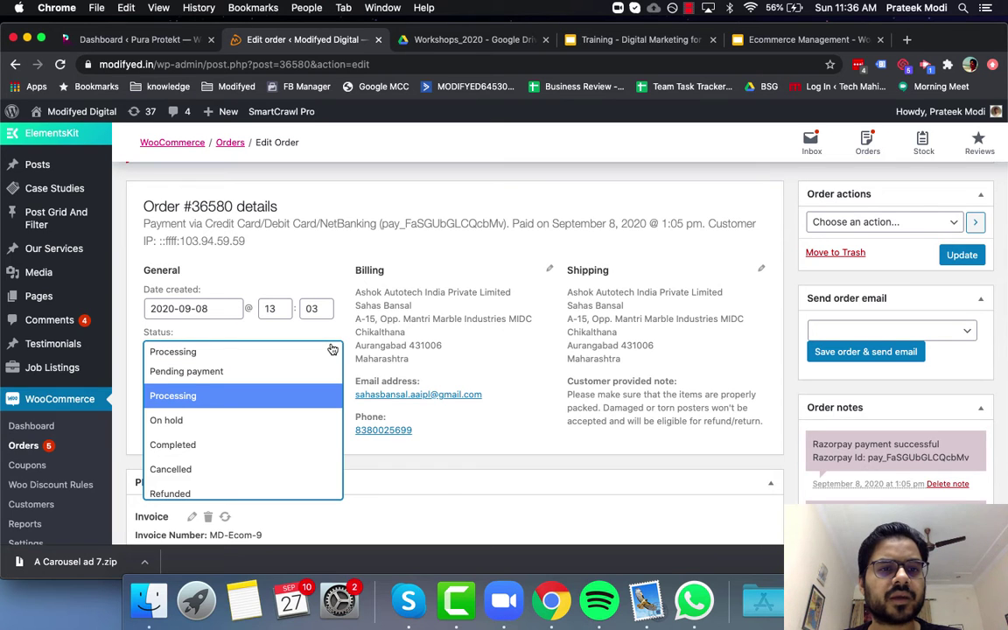
pyautogui.click(308, 443)
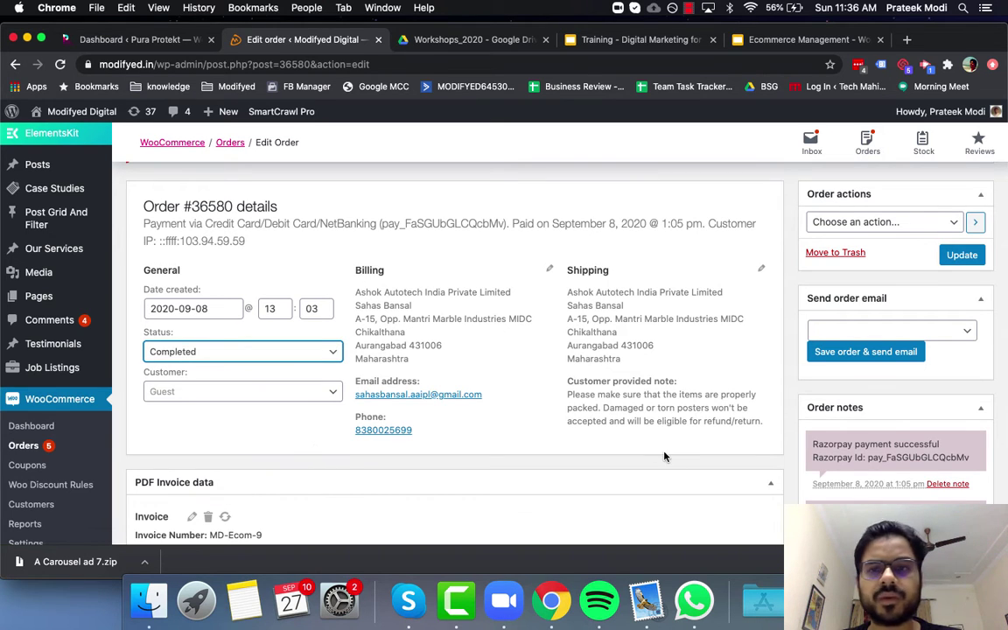
pyautogui.click(934, 333)
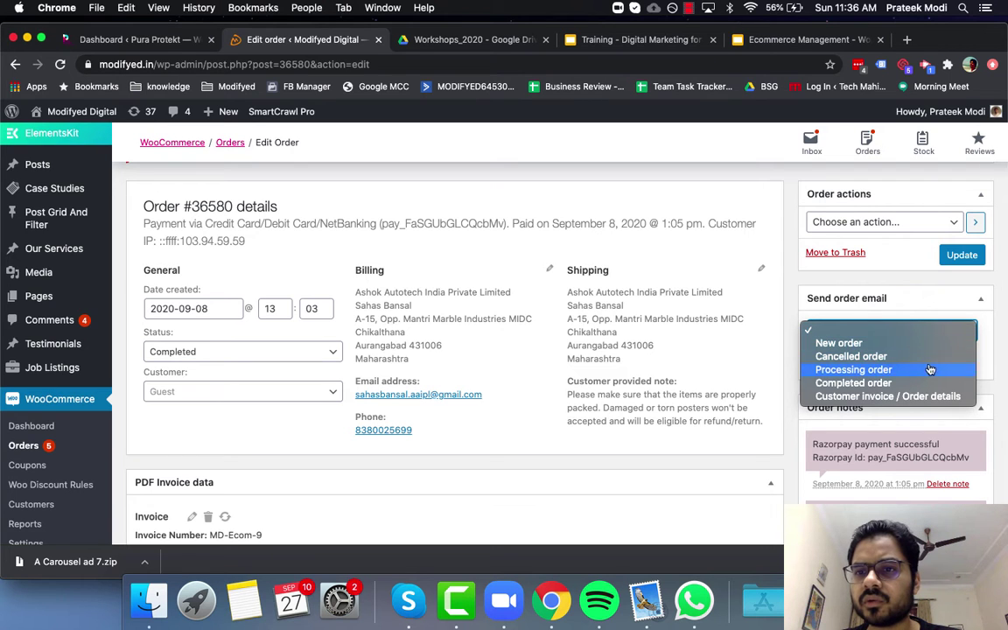
pyautogui.click(854, 383)
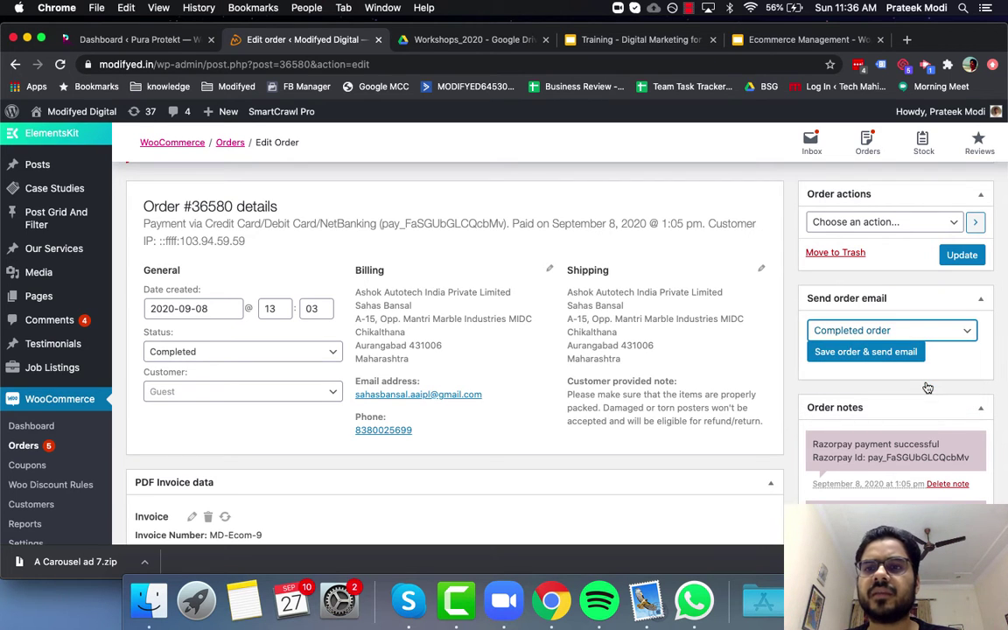
pyautogui.click(883, 359)
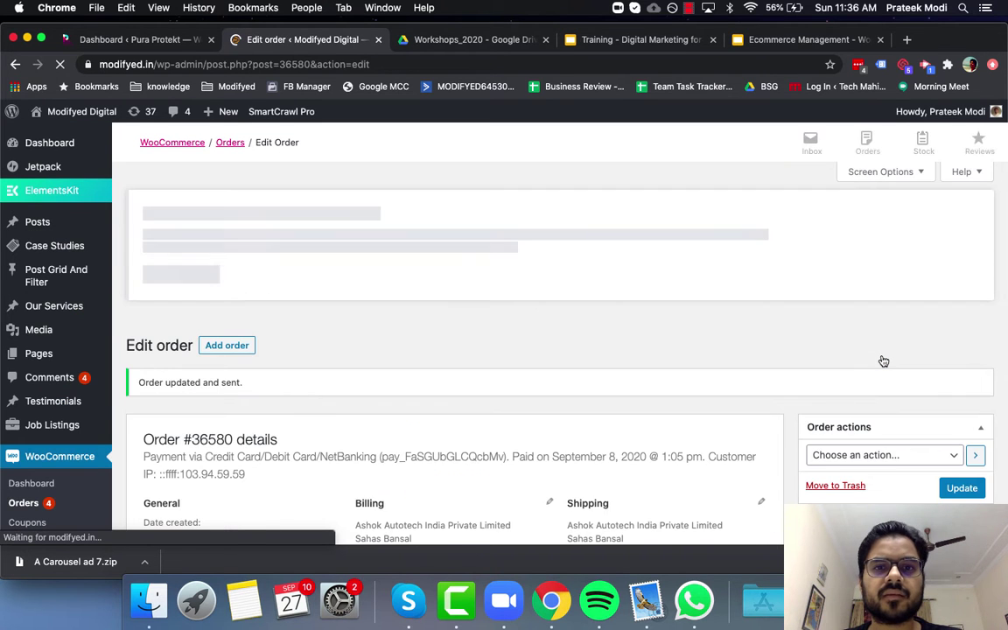
# - Add a note to customer on the order reading "Hi, Thank you for shopping with us!"
pyautogui.scroll(-10, 882, 348)
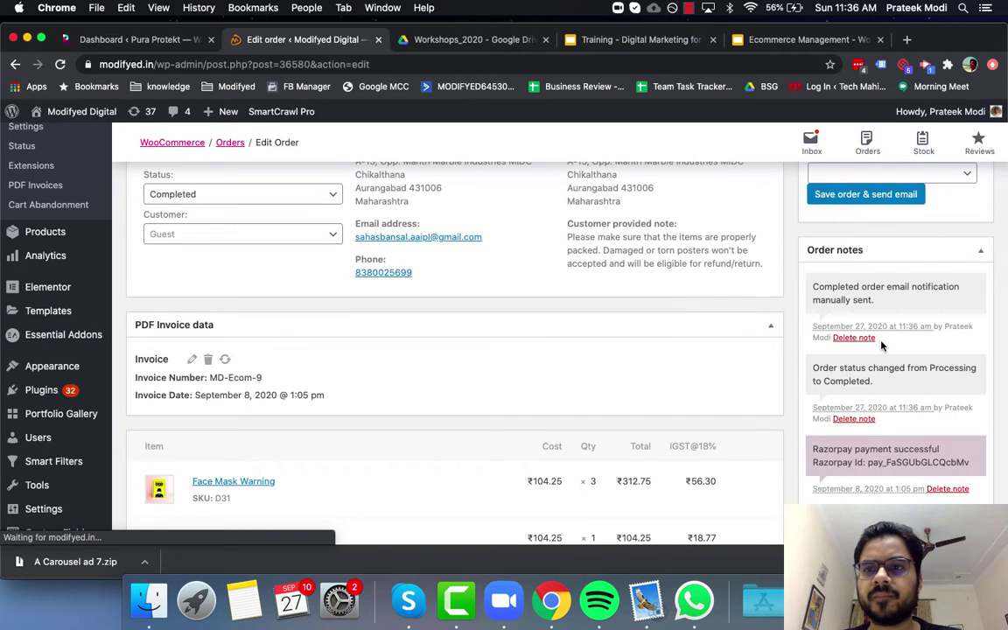
pyautogui.scroll(-5, 882, 345)
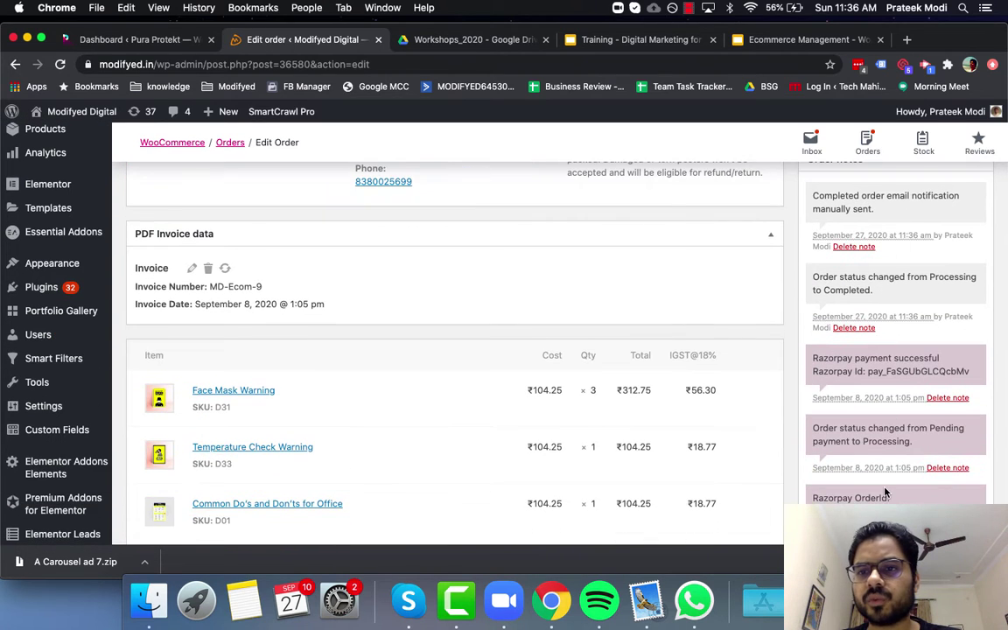
pyautogui.scroll(-5, 891, 464)
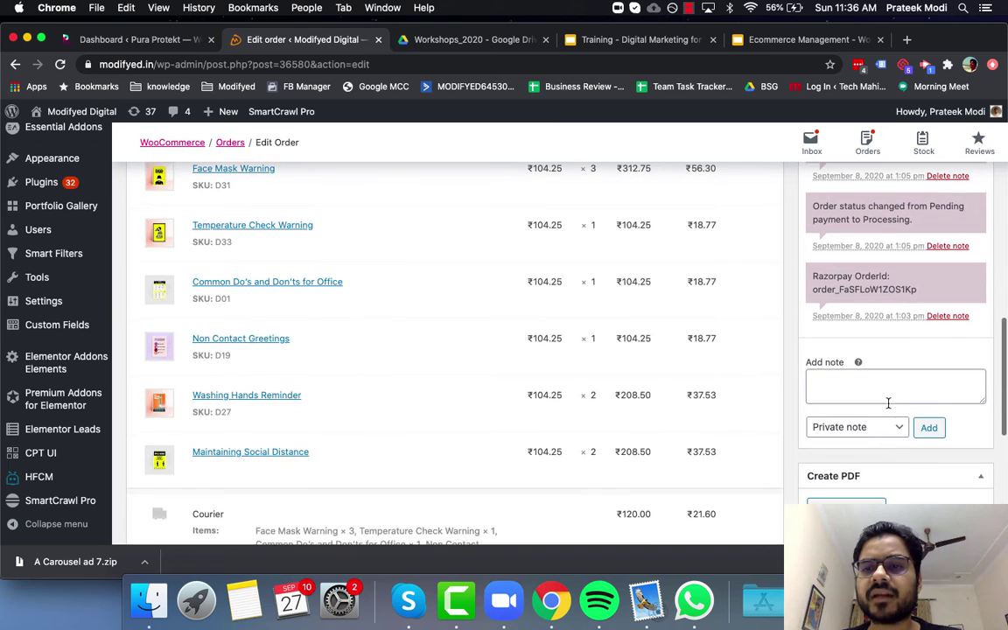
pyautogui.click(894, 431)
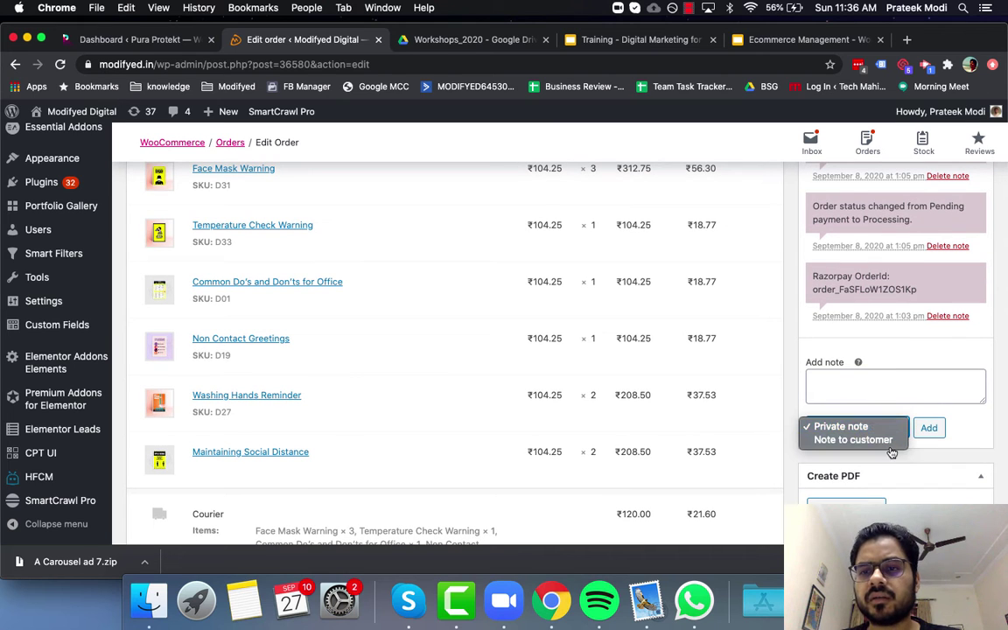
pyautogui.click(889, 444)
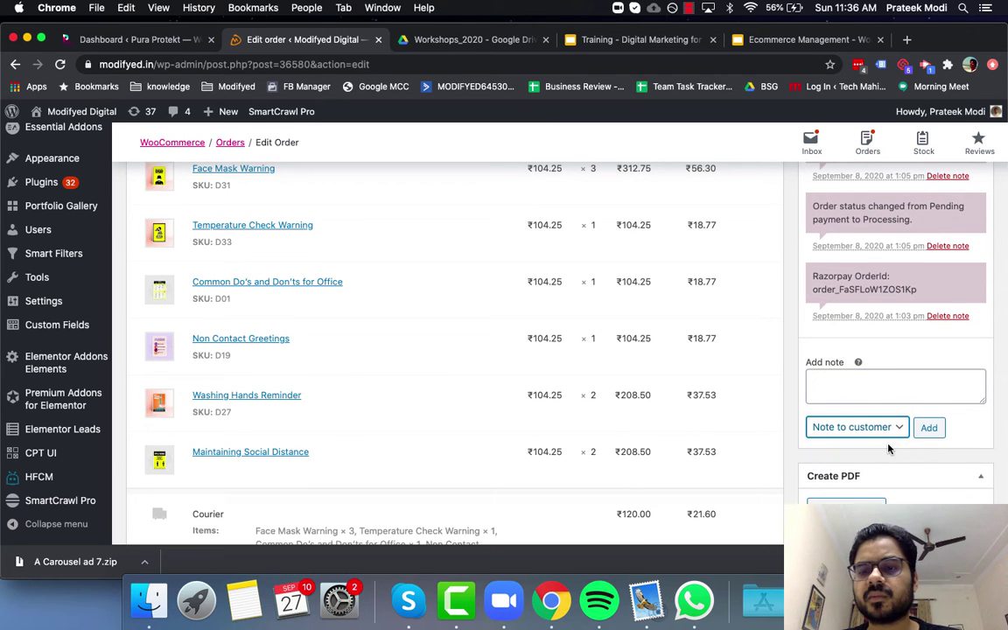
pyautogui.click(857, 395)
pyautogui.write('Hi,')
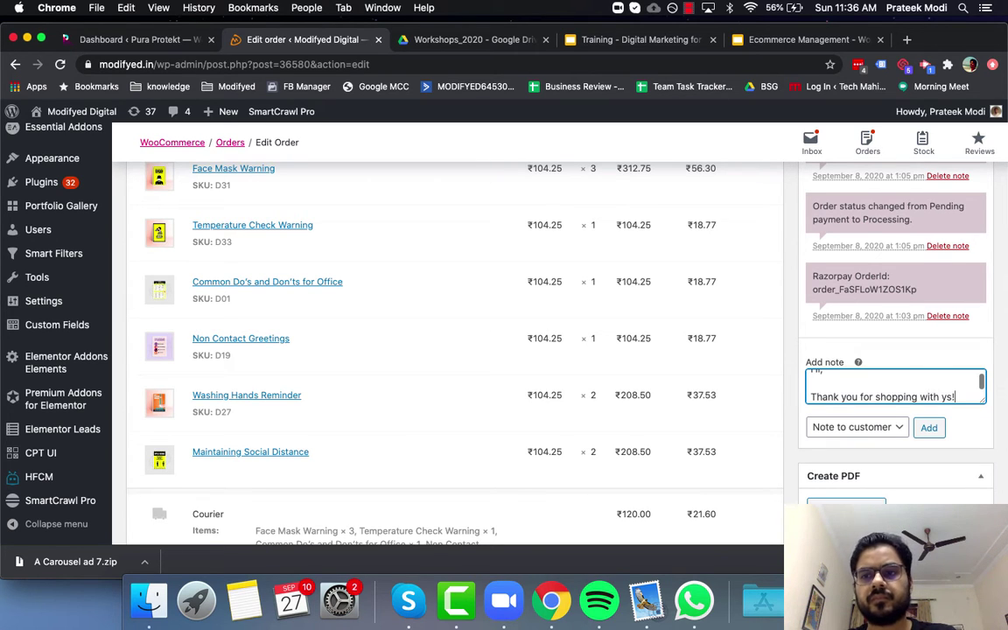
pyautogui.click(926, 430)
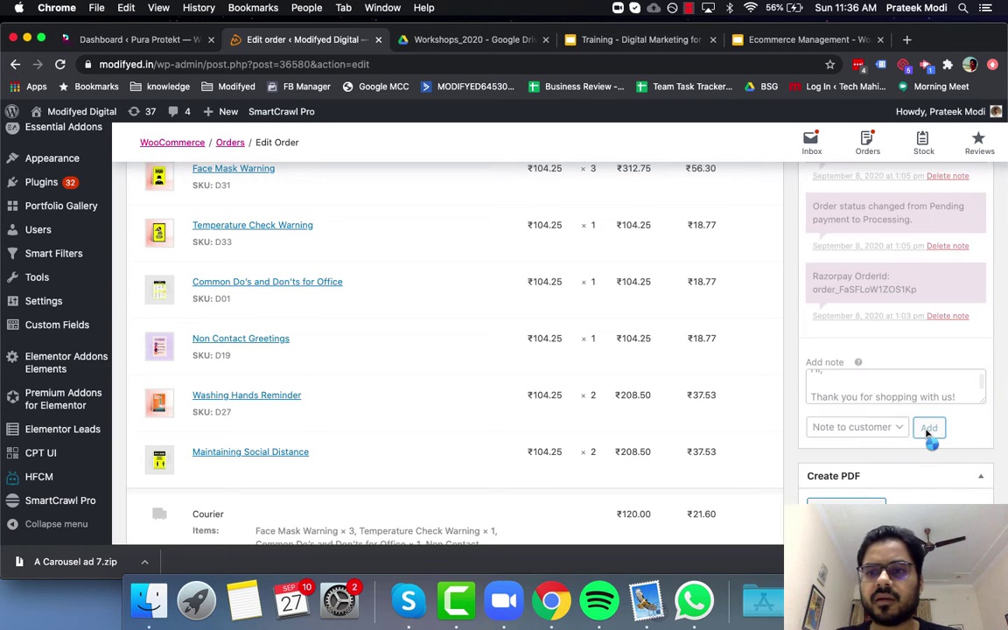
# - Review the order's notes history, payment totals, refund option and PDF invoice and packing slip options
pyautogui.scroll(-1, 928, 433)
pyautogui.scroll(5, 927, 433)
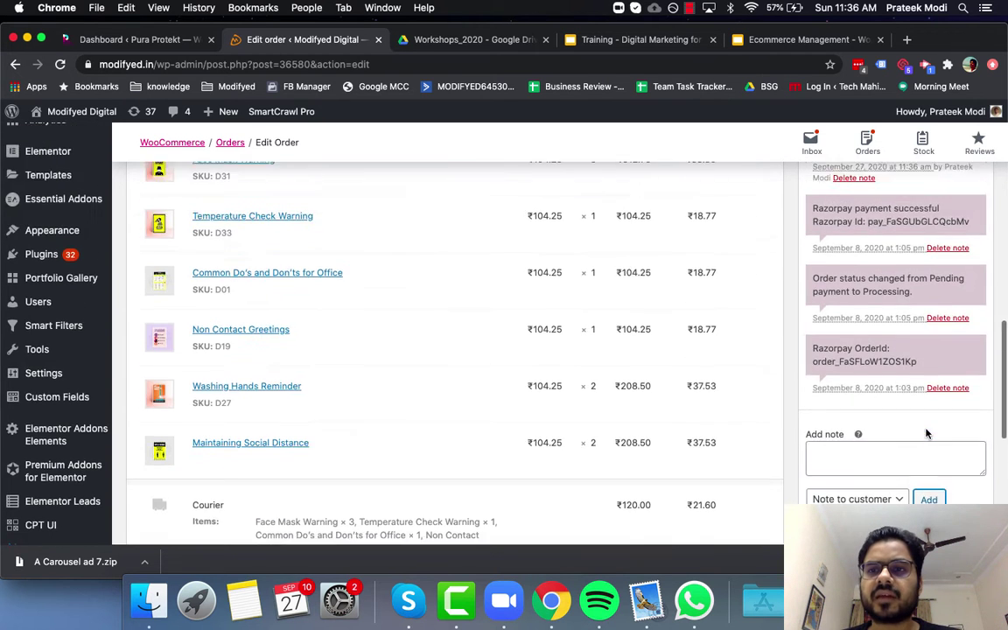
pyautogui.scroll(-6, 927, 433)
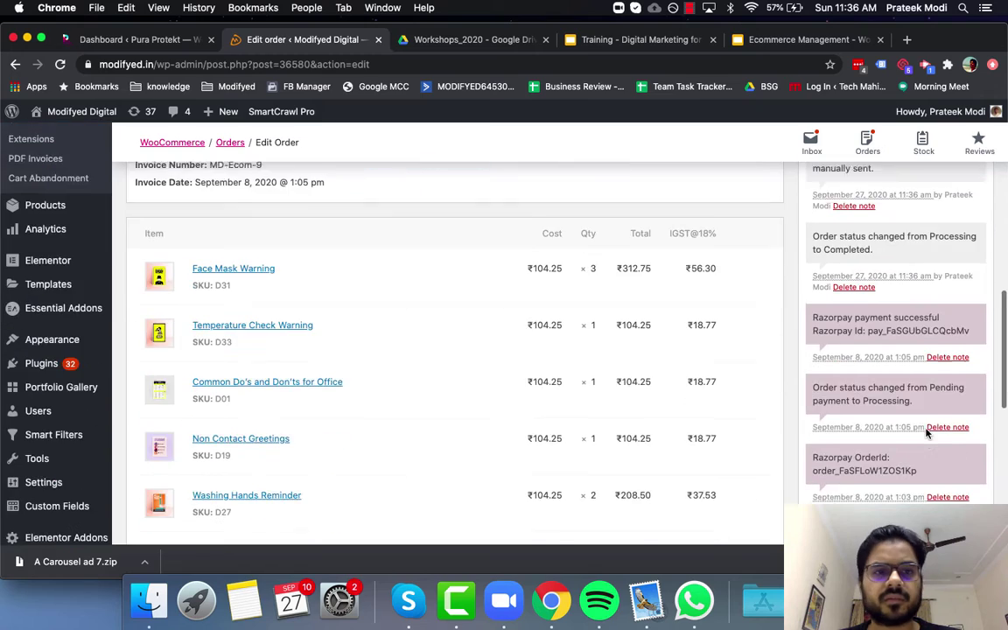
pyautogui.scroll(-8, 927, 433)
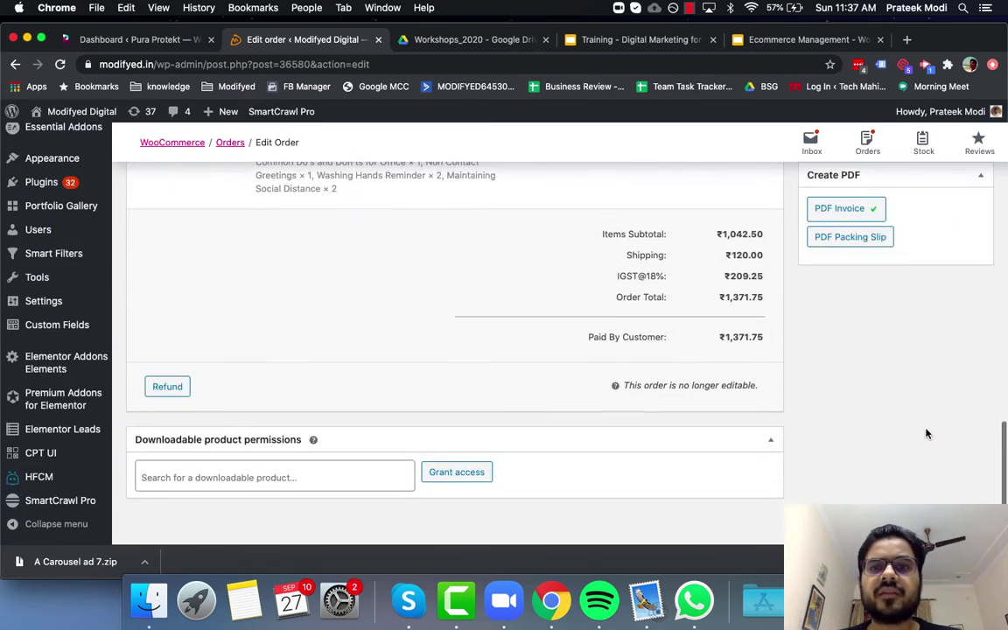
pyautogui.scroll(15, 928, 432)
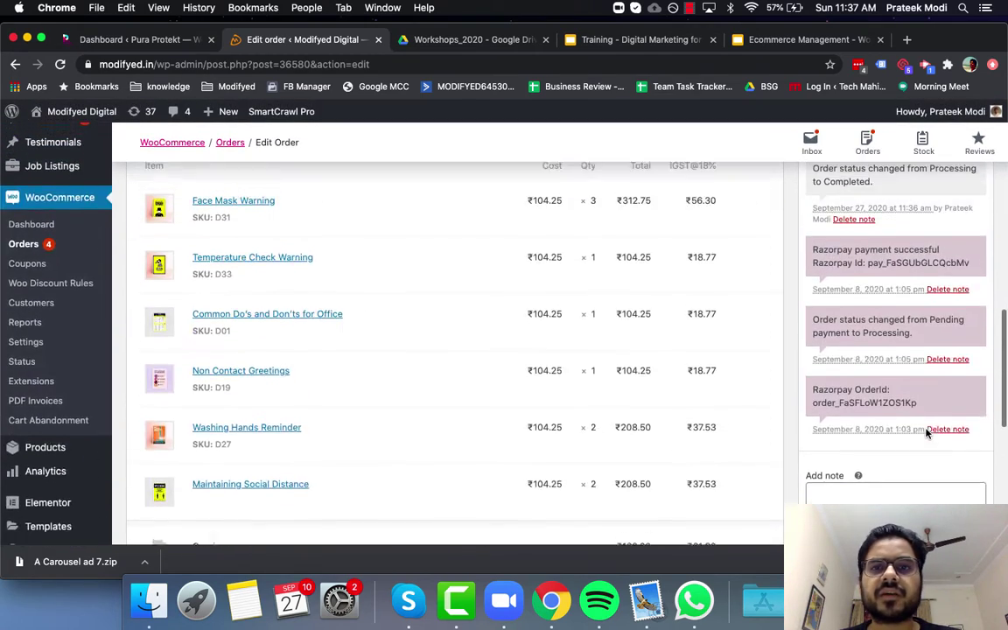
pyautogui.scroll(1, 927, 433)
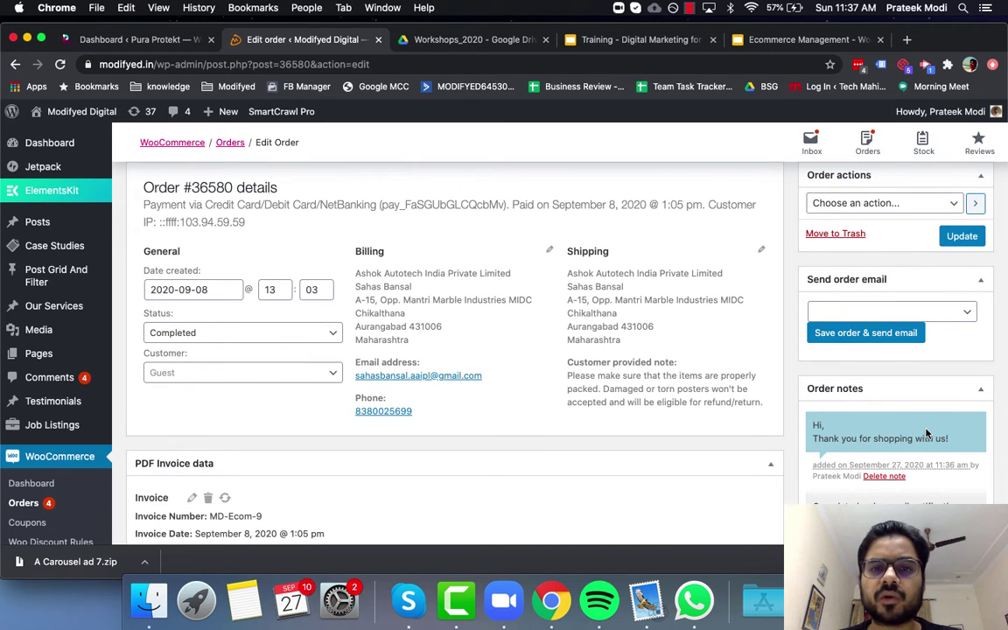
pyautogui.scroll(-3, 927, 433)
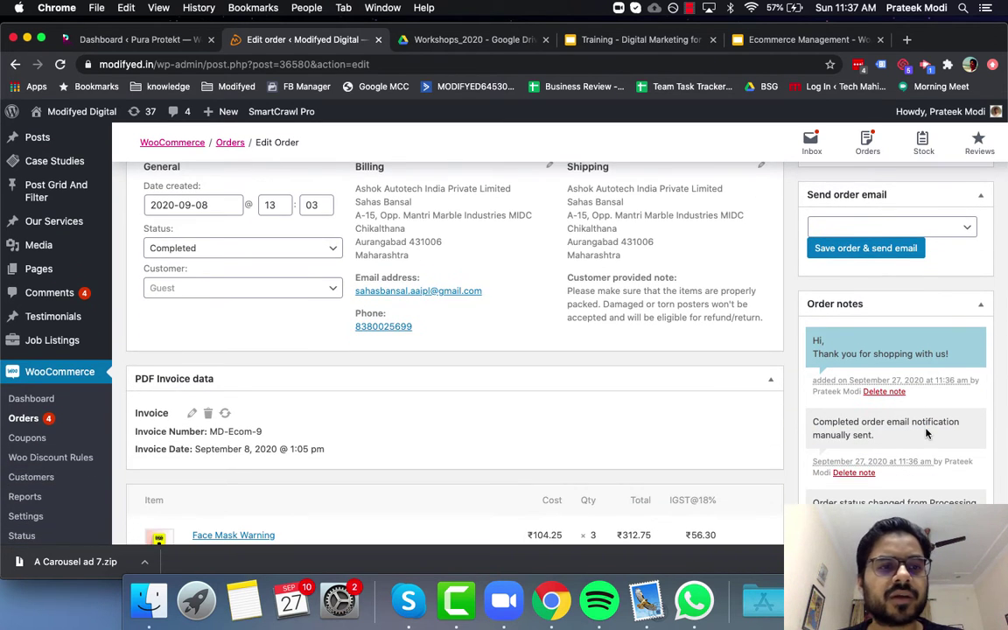
pyautogui.scroll(-3, 542, 417)
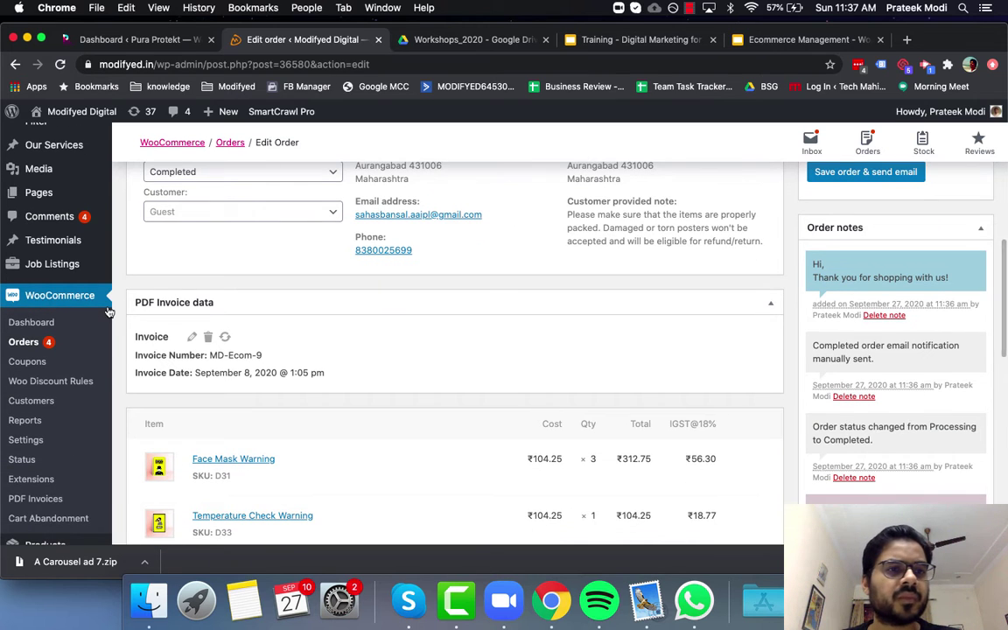
# - Open the WooCommerce coupons list and review the coupons' codes, types, amounts, usage limits and expiry dates
pyautogui.click(37, 366)
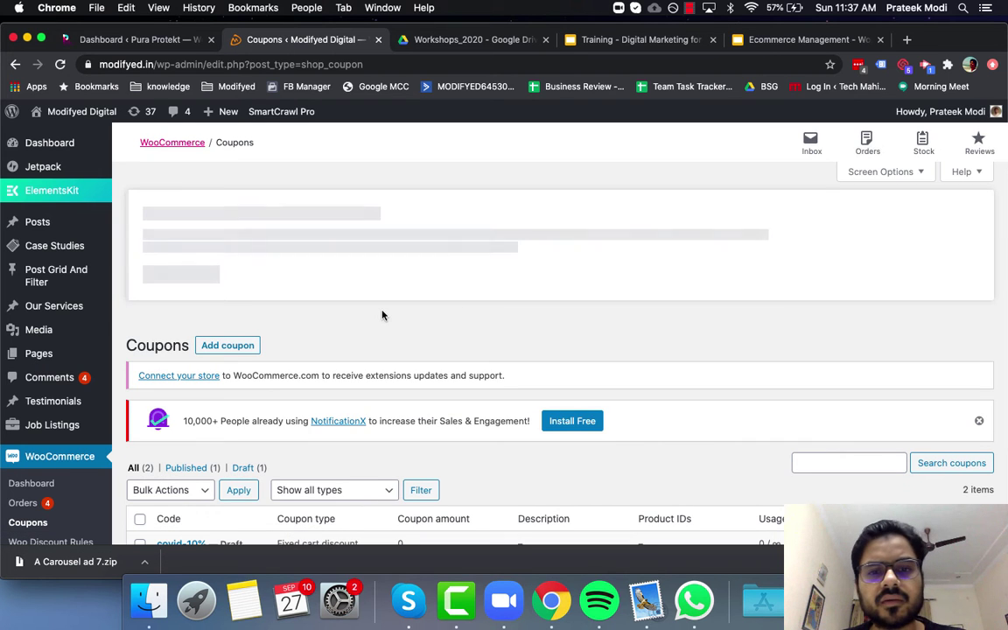
pyautogui.scroll(-5, 383, 315)
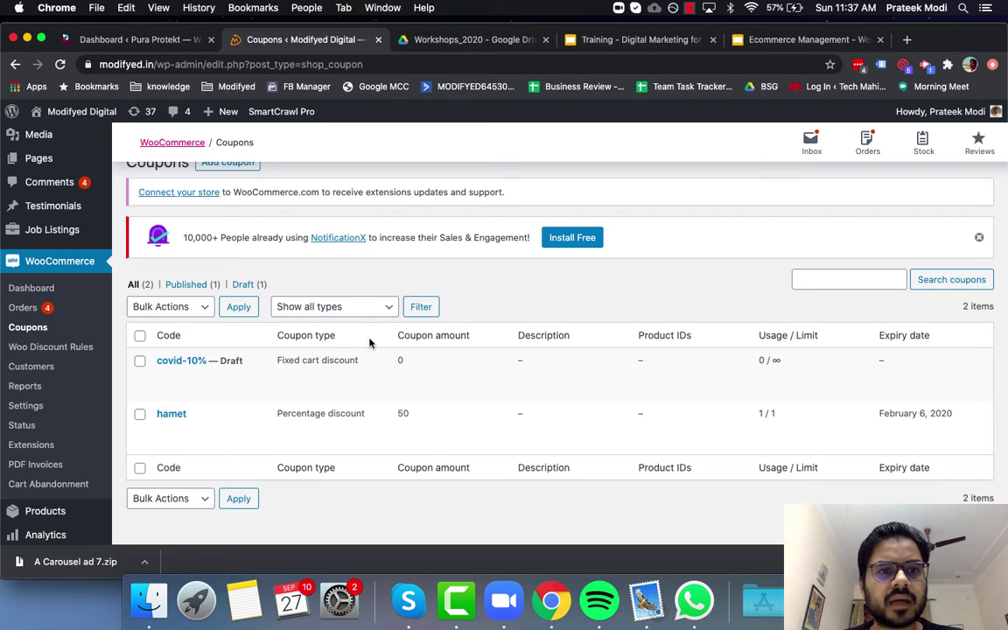
pyautogui.scroll(3, 370, 343)
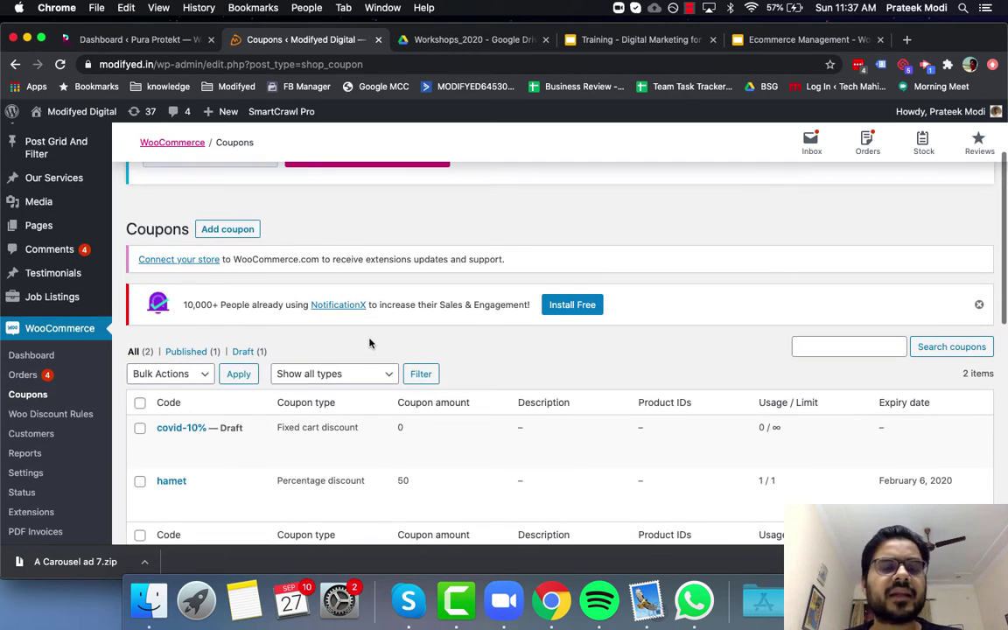
pyautogui.scroll(3, 249, 298)
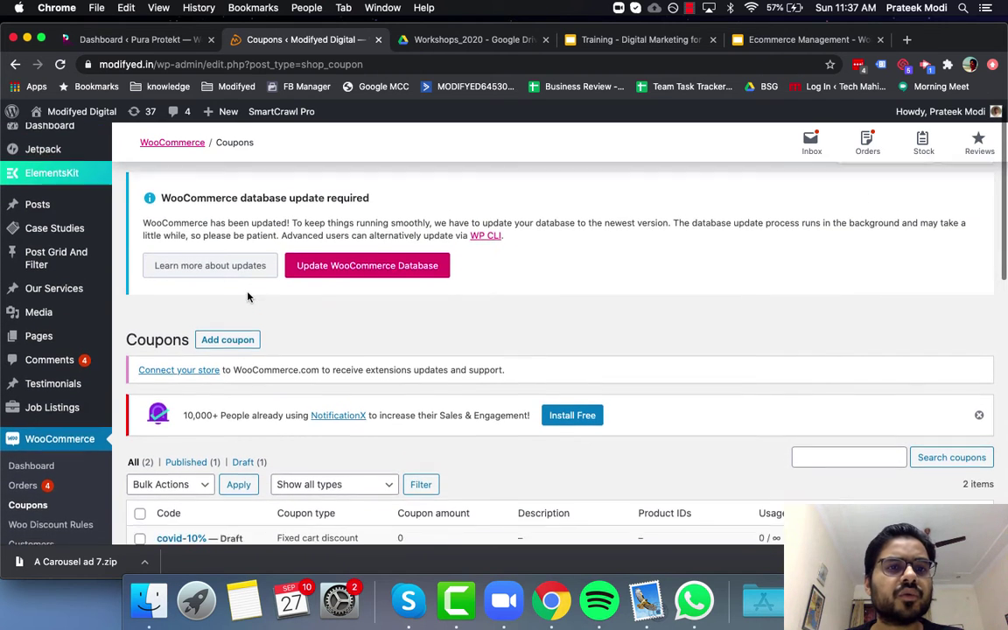
# - Open a new coupon form and examine its discount types, usage restrictions, usage limits and general settings without filling anything in
pyautogui.click(226, 325)
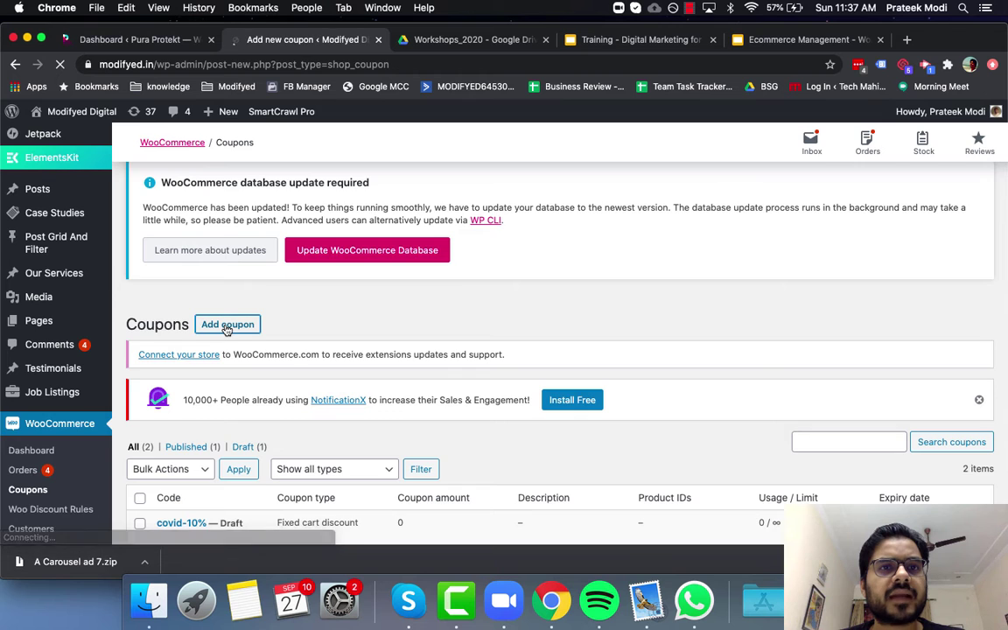
pyautogui.scroll(-5, 226, 330)
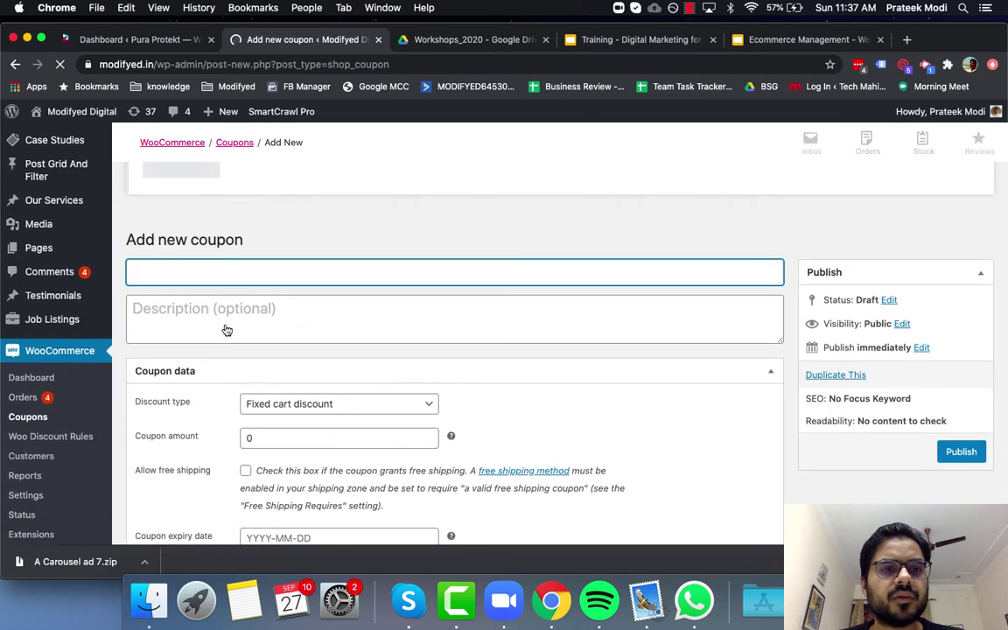
pyautogui.scroll(1, 329, 402)
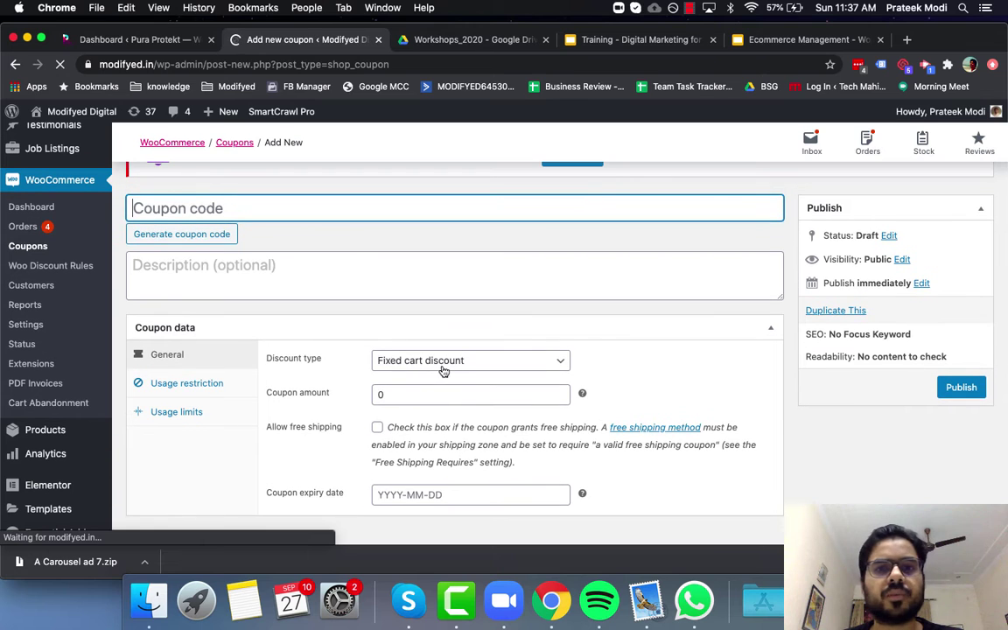
pyautogui.click(456, 361)
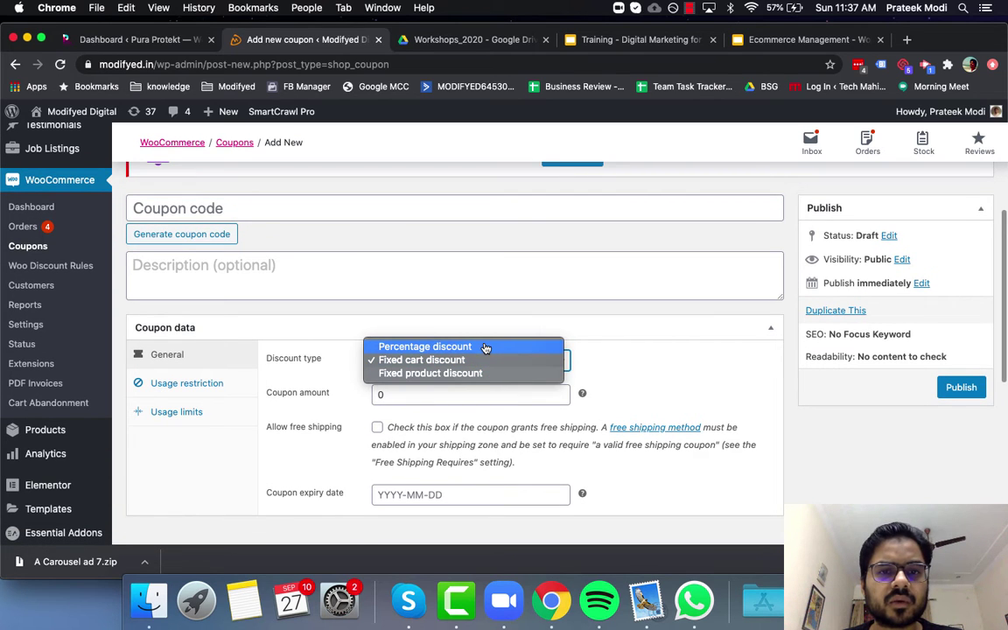
pyautogui.click(613, 316)
pyautogui.click(236, 379)
pyautogui.scroll(-2, 234, 376)
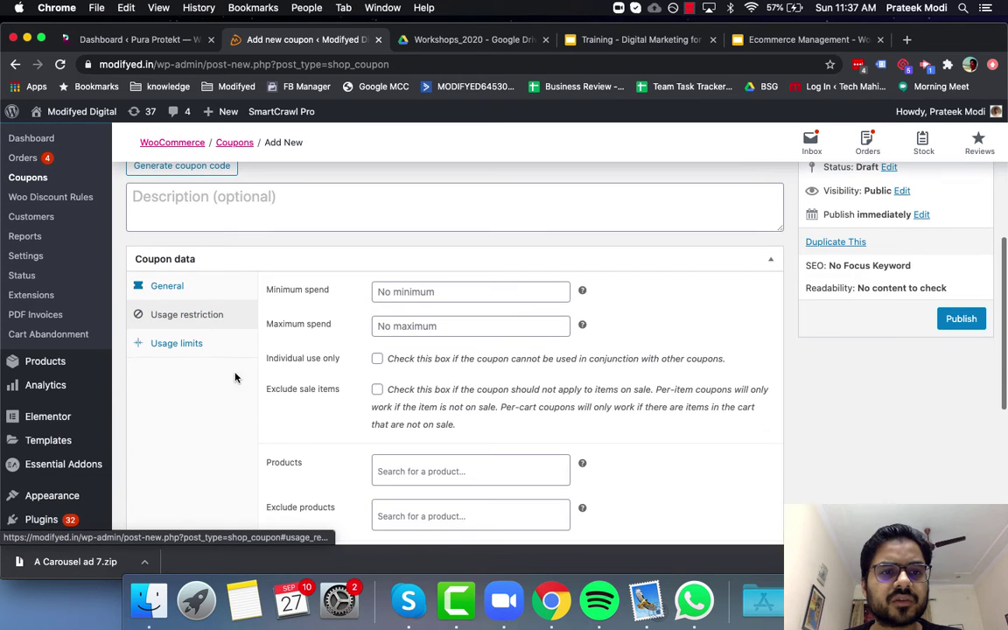
pyautogui.click(218, 347)
pyautogui.click(217, 292)
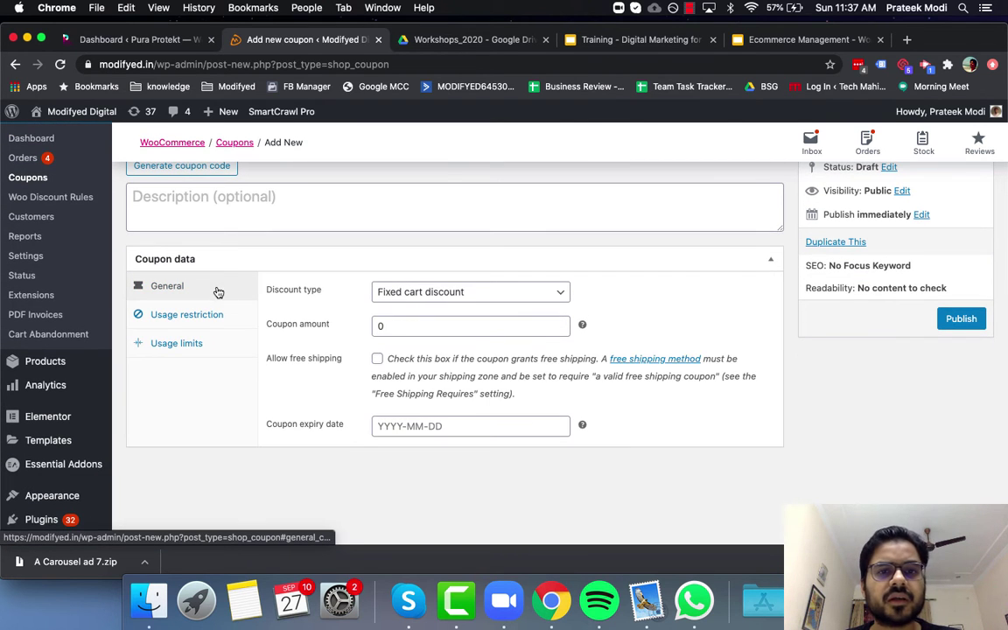
# - Open the WooCommerce customers list and review the customers' last activity, sign-up dates, order counts and total spend
pyautogui.scroll(2, 880, 405)
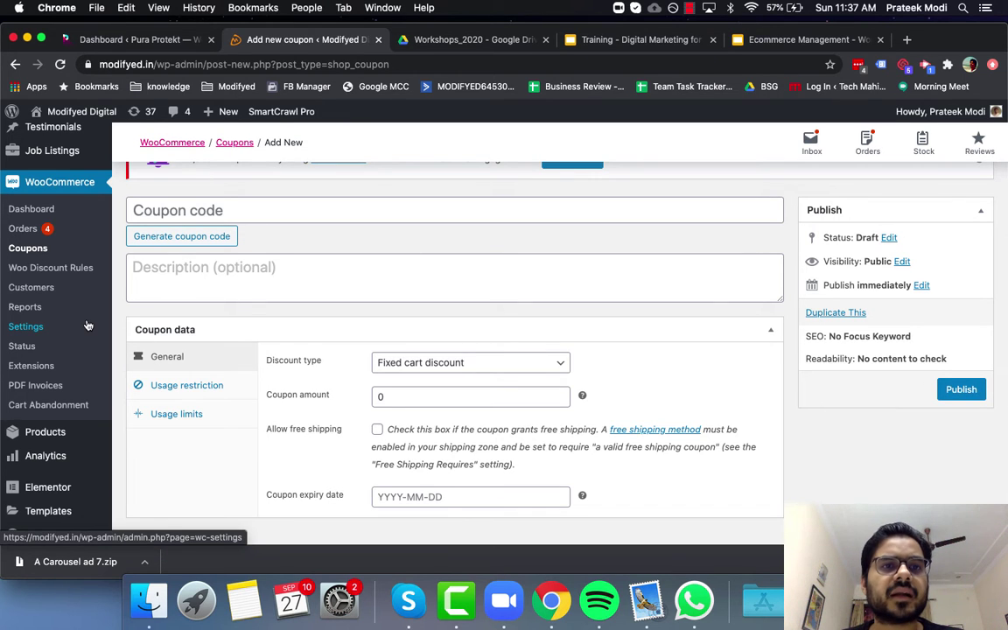
pyautogui.scroll(2, 88, 326)
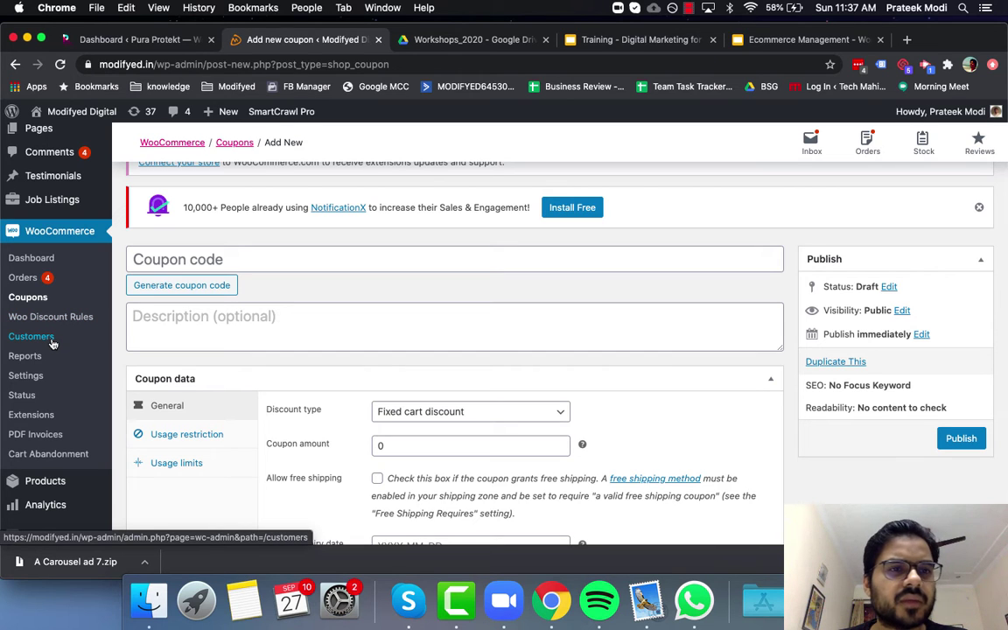
pyautogui.click(53, 344)
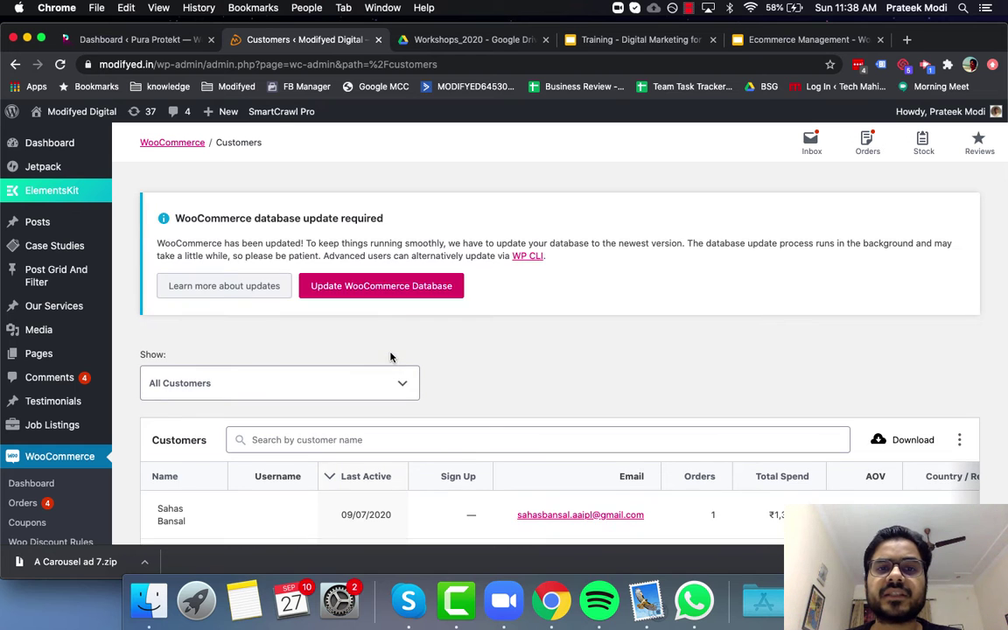
pyautogui.scroll(-6, 391, 358)
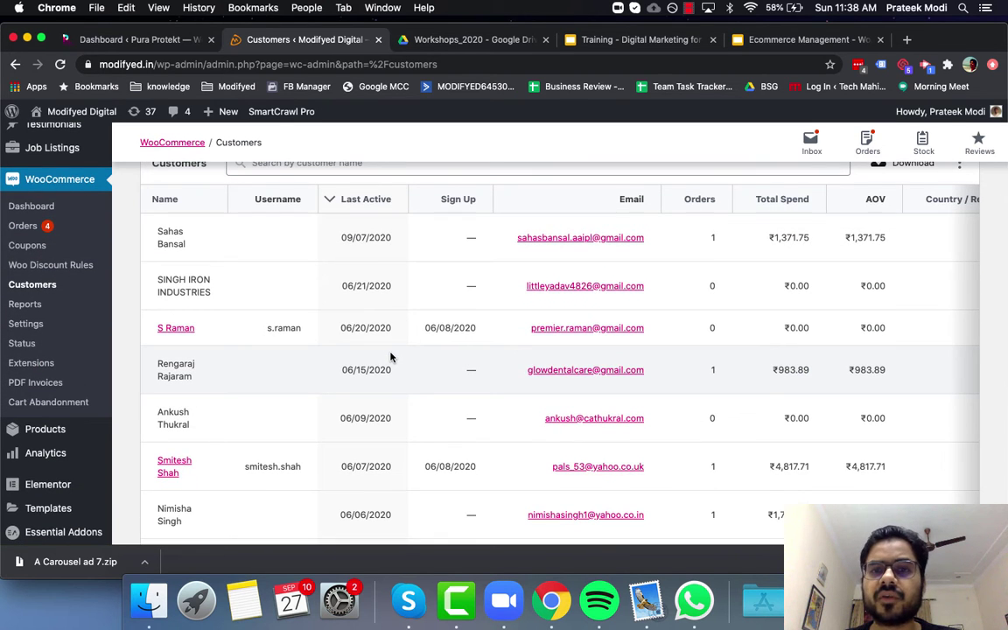
pyautogui.scroll(-9, 391, 357)
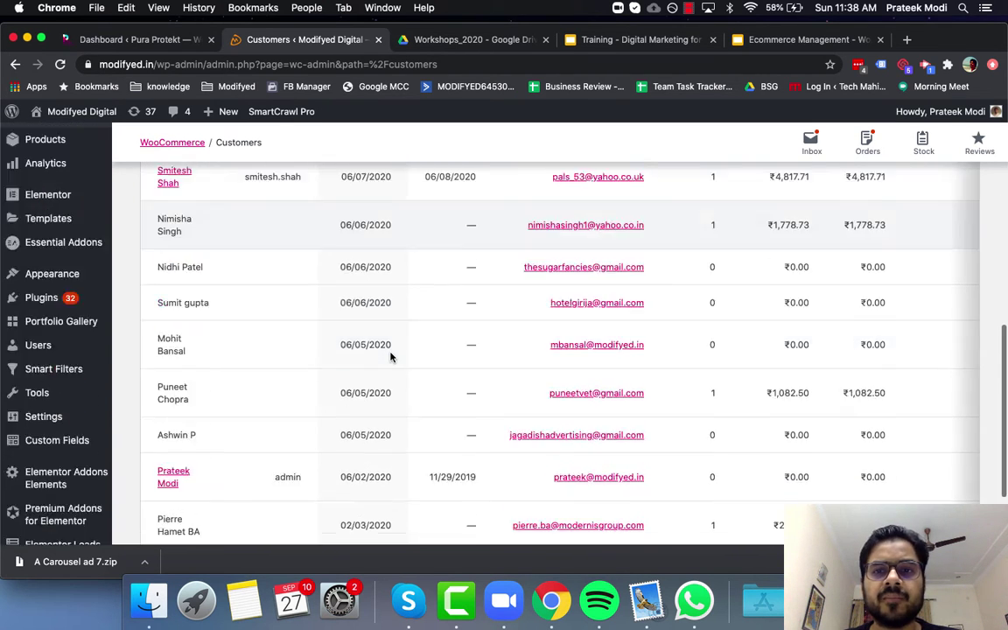
pyautogui.scroll(15, 391, 357)
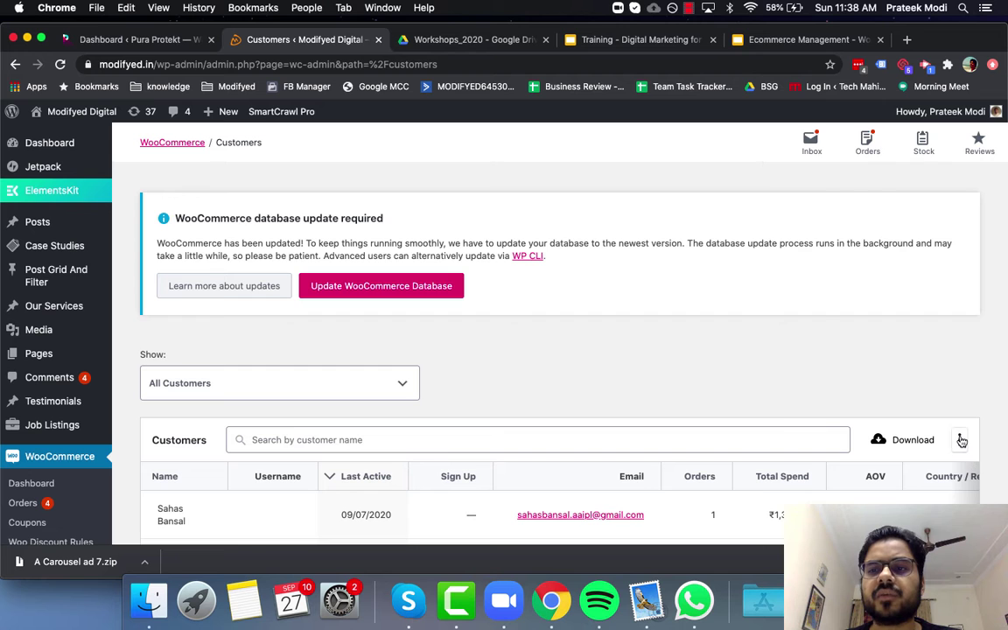
# - Check the customers table's display options and review the full customers list with order counts, total spend and summary averages
pyautogui.click(962, 441)
pyautogui.click(757, 394)
pyautogui.scroll(-10, 748, 391)
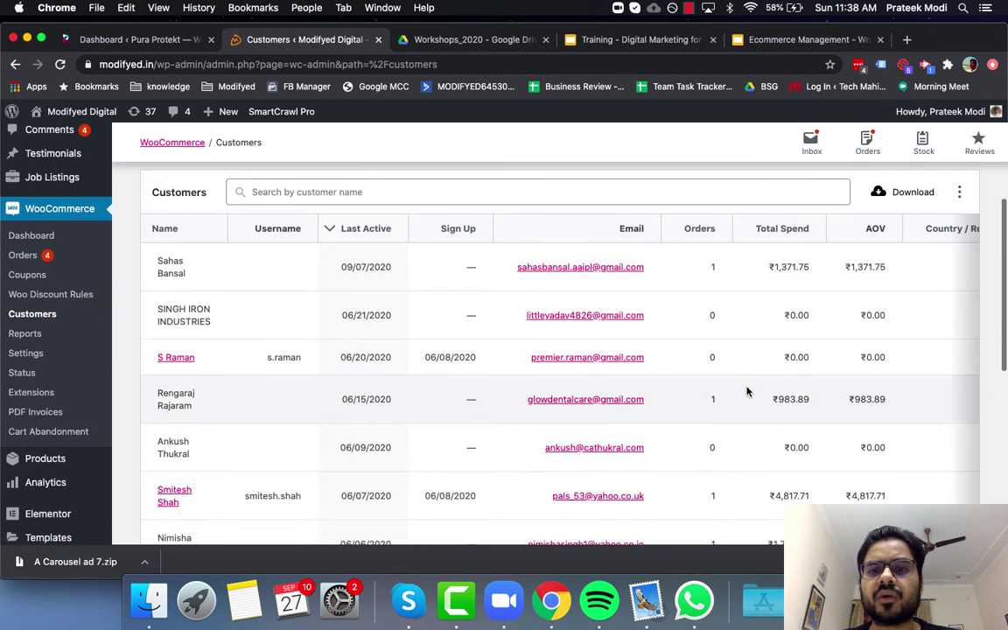
pyautogui.scroll(-5, 612, 470)
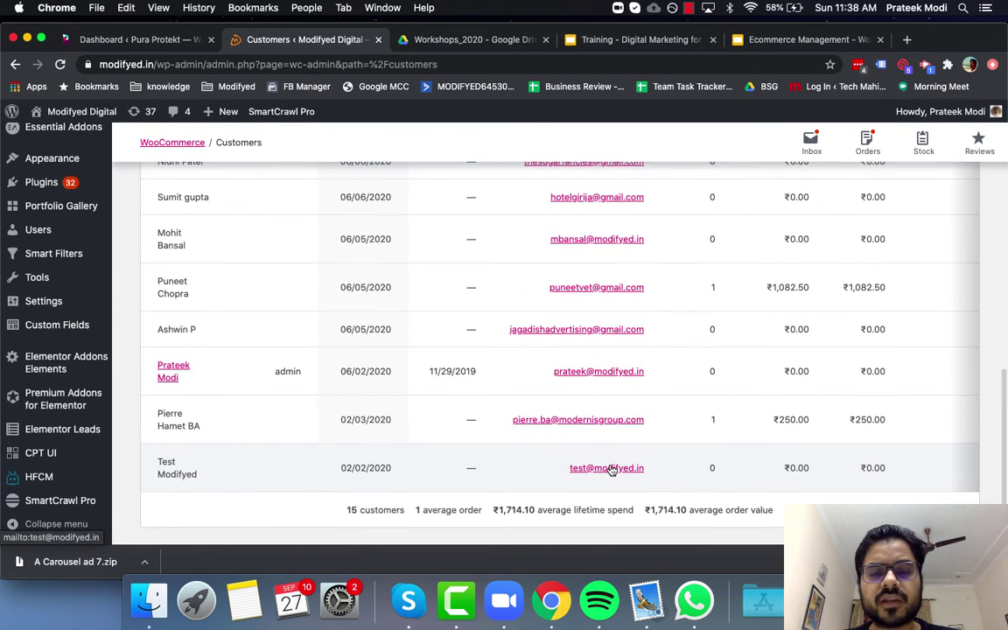
pyautogui.scroll(9, 611, 470)
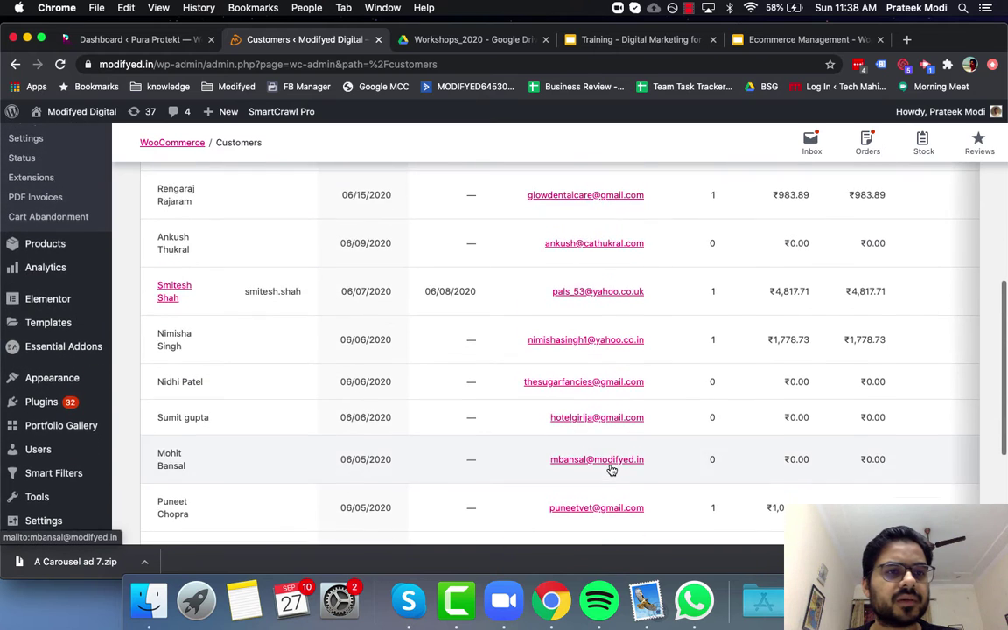
pyautogui.scroll(3, 611, 470)
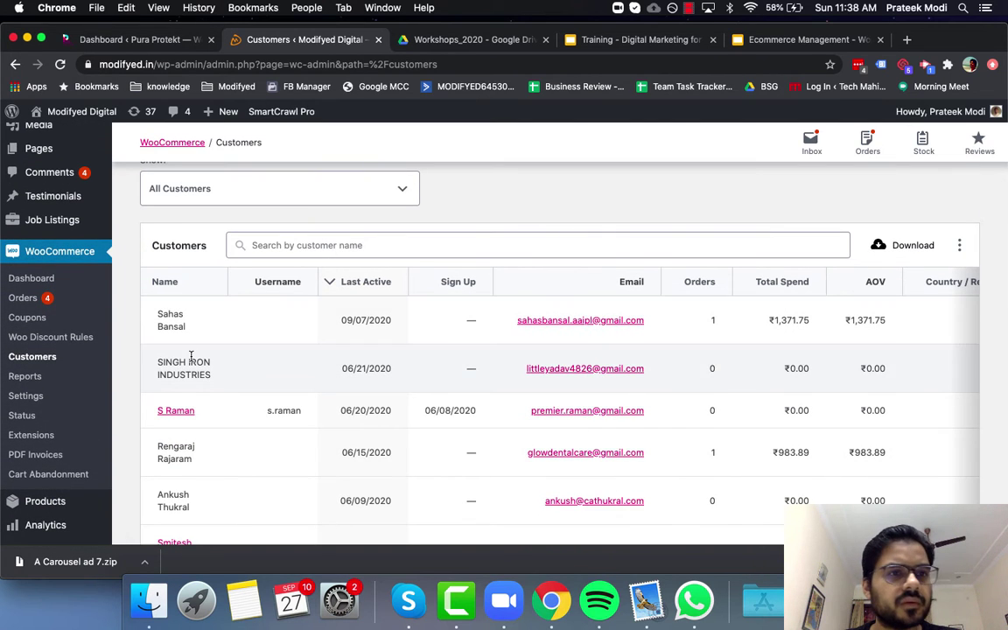
# - Open the WooCommerce sales by date report for the year and examine its sales, orders, shipping and coupon figures and chart
pyautogui.click(25, 376)
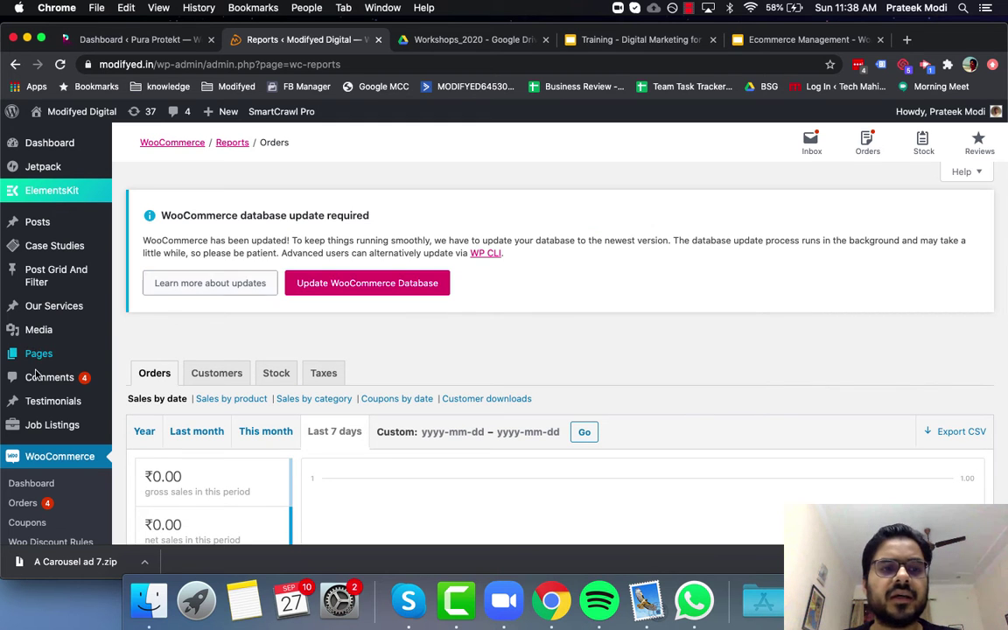
pyautogui.scroll(-10, 358, 338)
pyautogui.scroll(8, 358, 338)
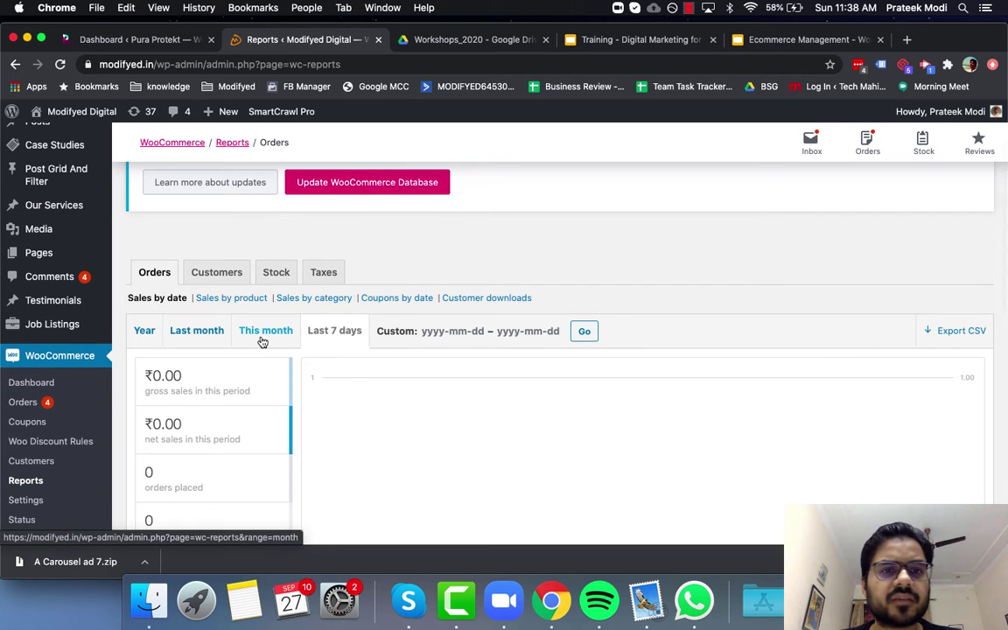
pyautogui.click(143, 341)
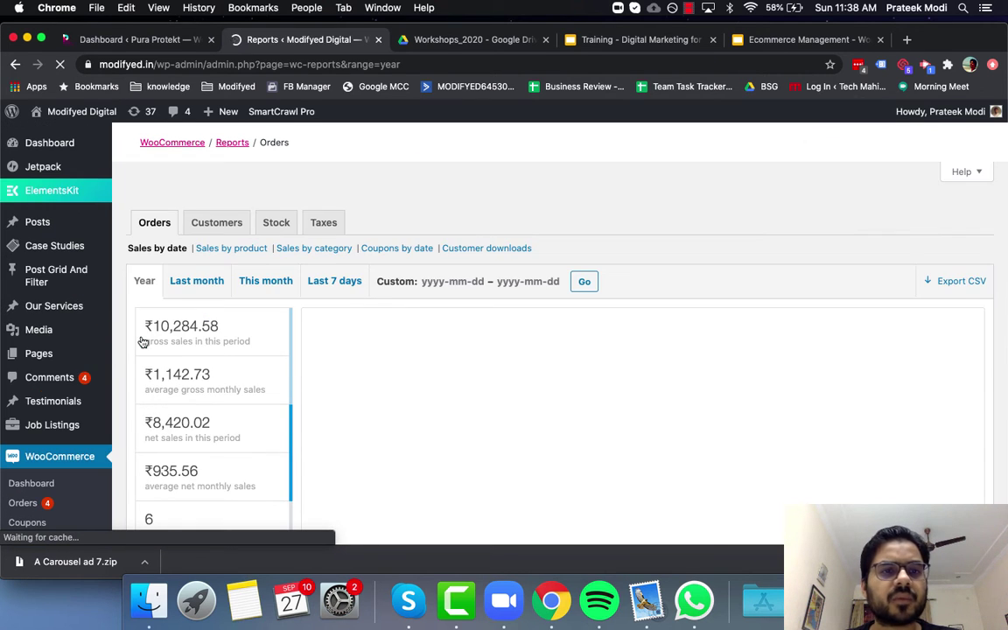
pyautogui.scroll(-5, 143, 341)
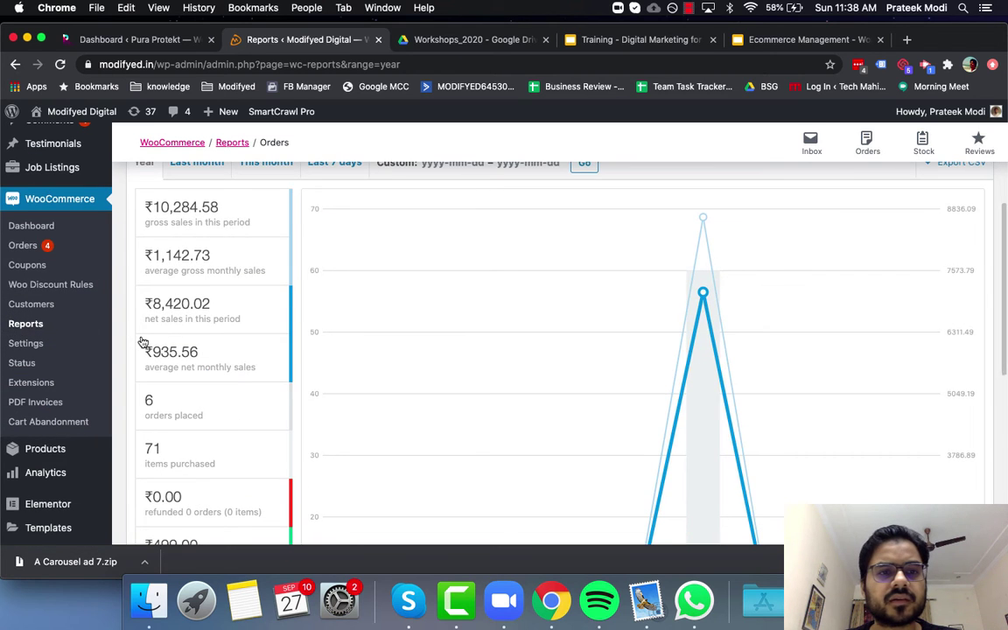
pyautogui.scroll(-6, 143, 342)
pyautogui.scroll(3, 705, 371)
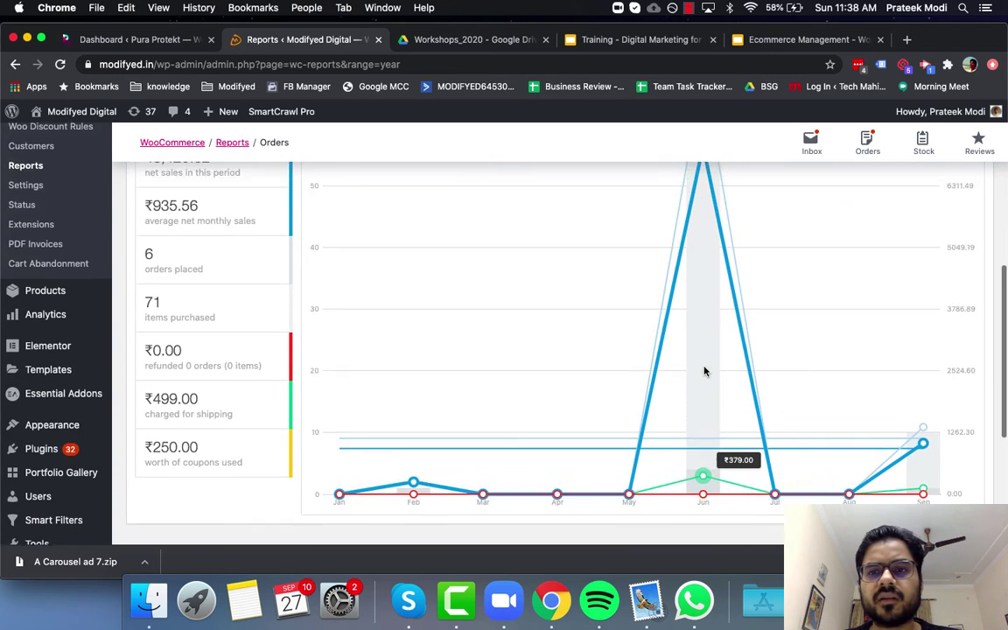
pyautogui.scroll(2, 704, 371)
pyautogui.moveTo(703, 210)
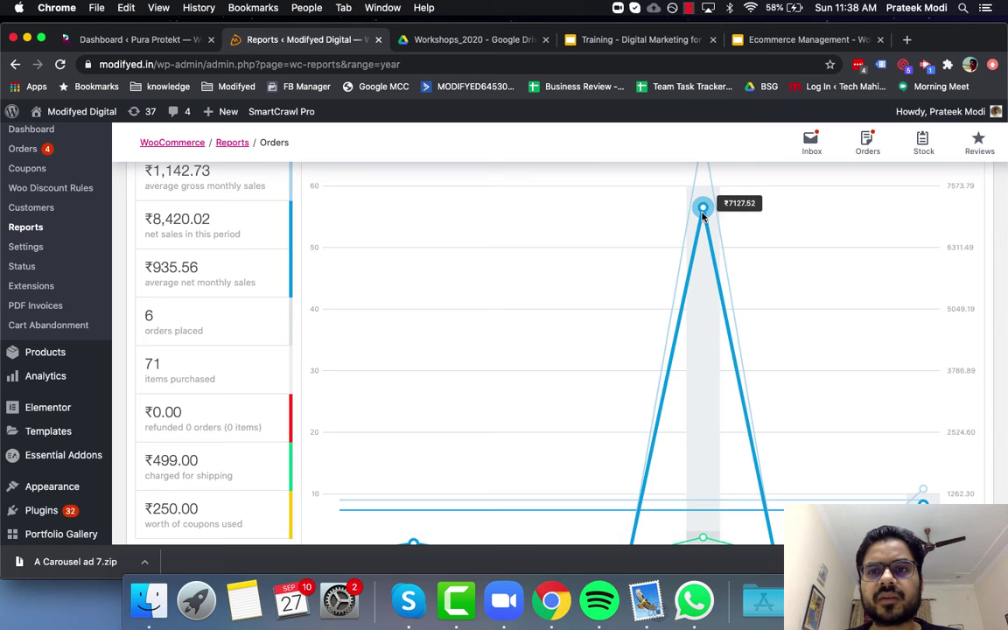
pyautogui.scroll(-4, 702, 217)
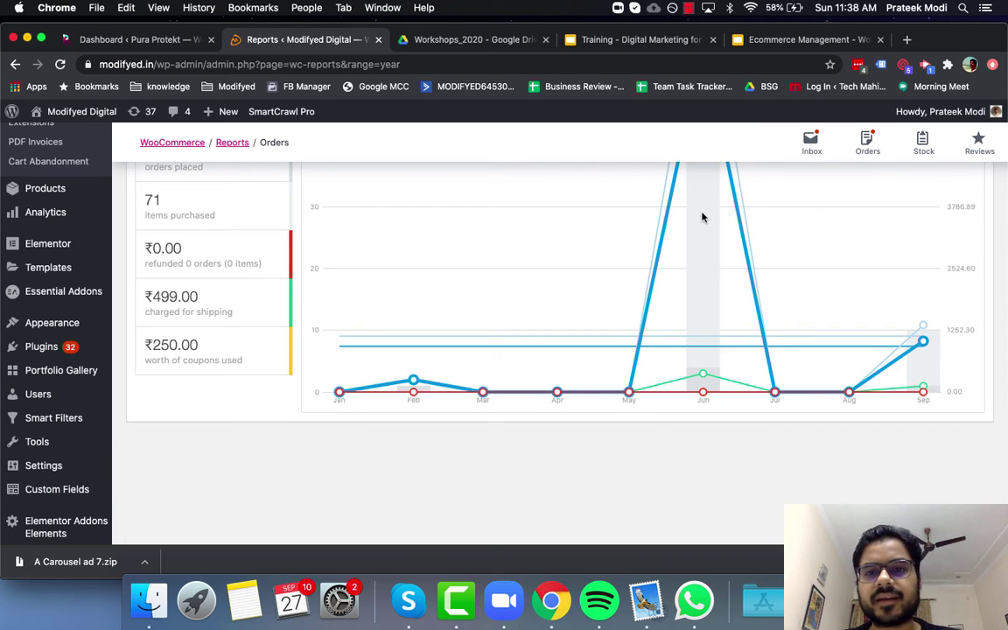
pyautogui.scroll(10, 704, 216)
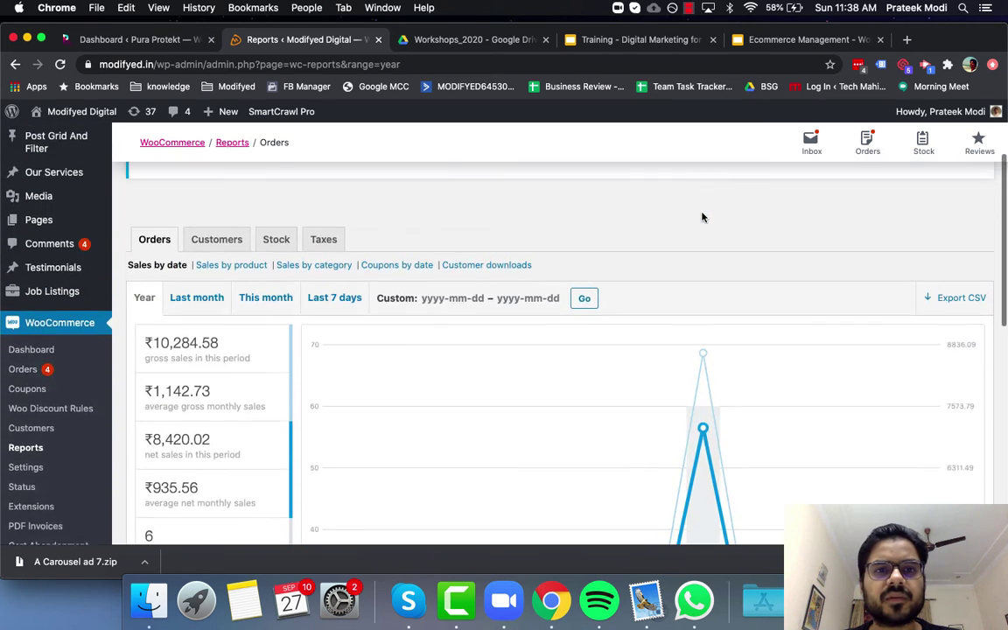
# - View the sales by product report with its top sellers, freebies and earners, and open the sales by category report
pyautogui.click(259, 291)
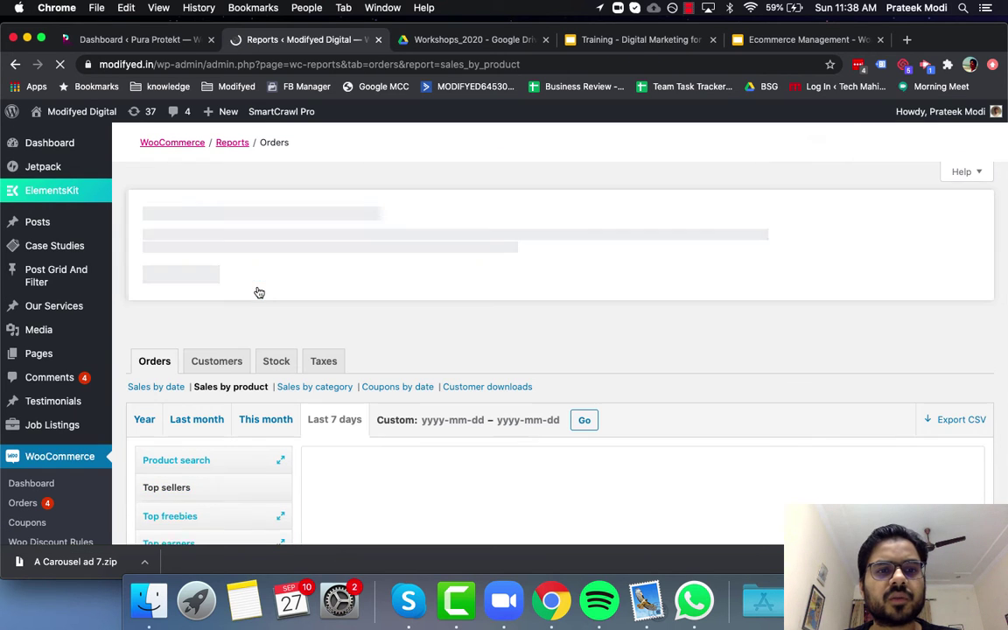
pyautogui.scroll(-5, 257, 291)
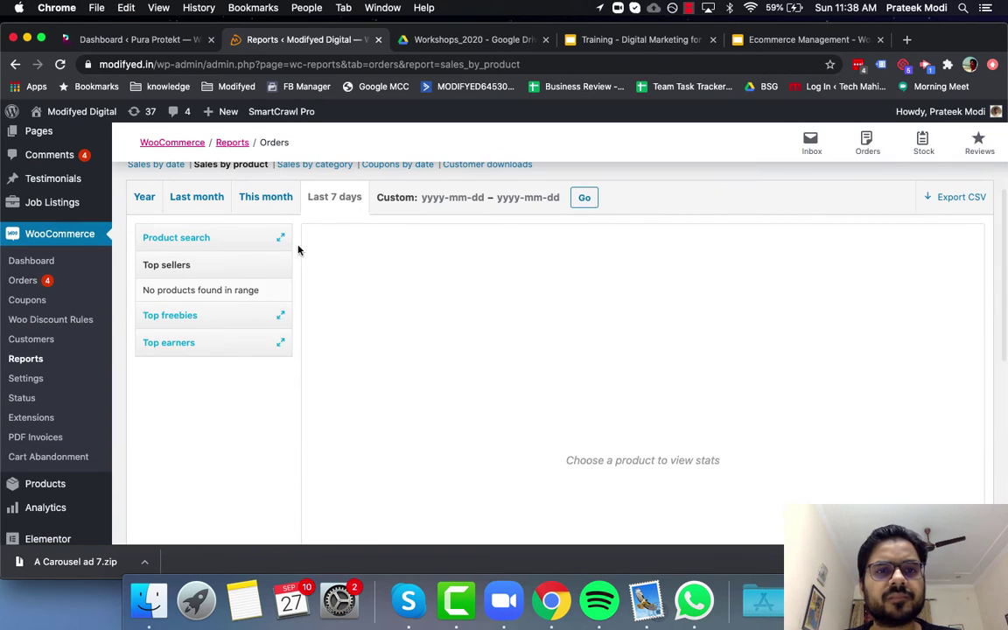
pyautogui.scroll(1, 311, 241)
pyautogui.scroll(1, 323, 230)
pyautogui.click(311, 208)
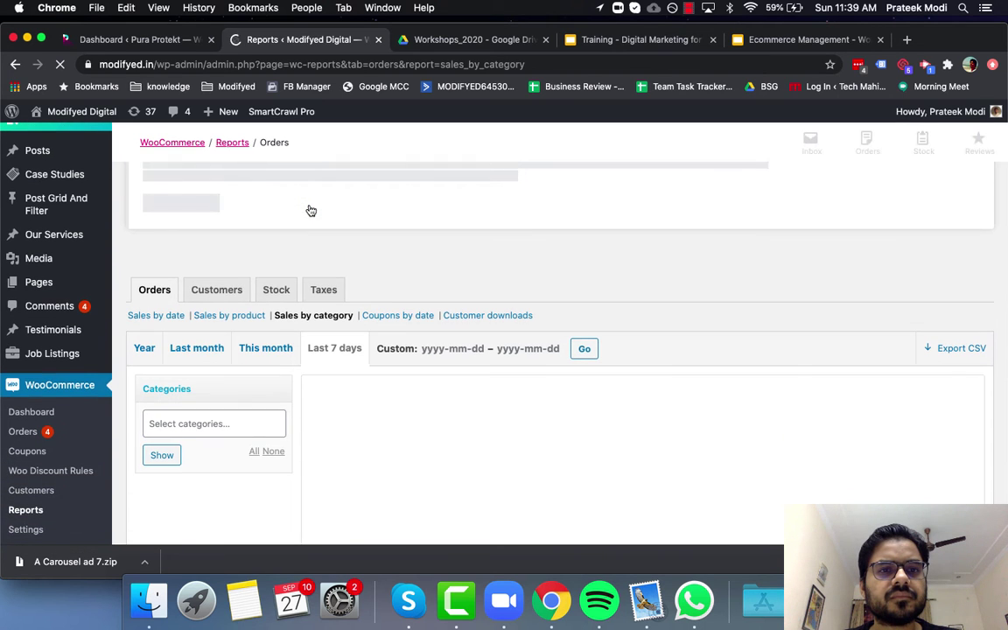
# - Open the coupons by date report for the year and review the discount totals, coupon usage and chart
pyautogui.click(408, 316)
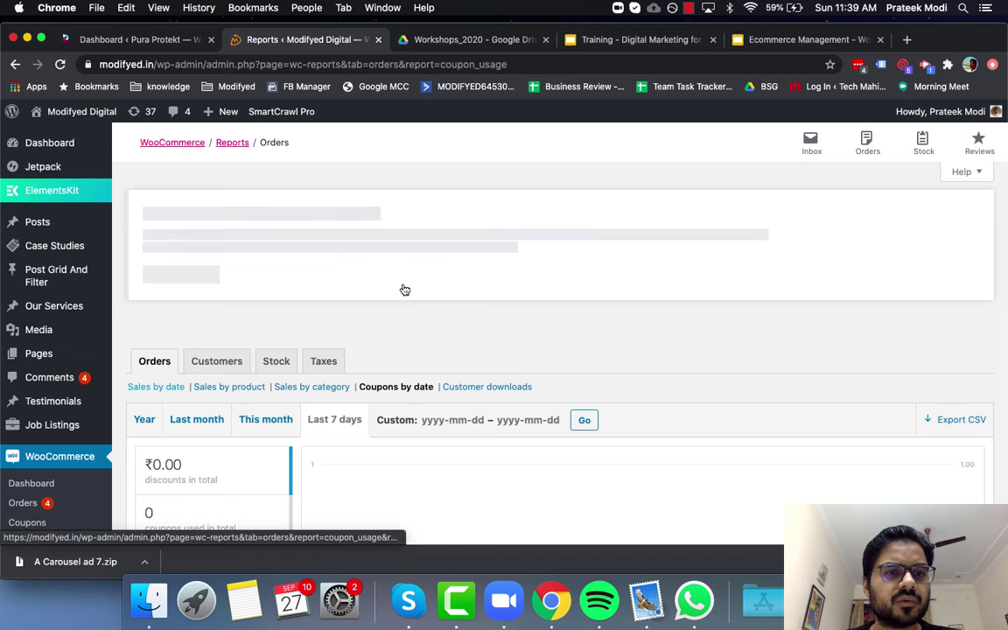
pyautogui.click(147, 421)
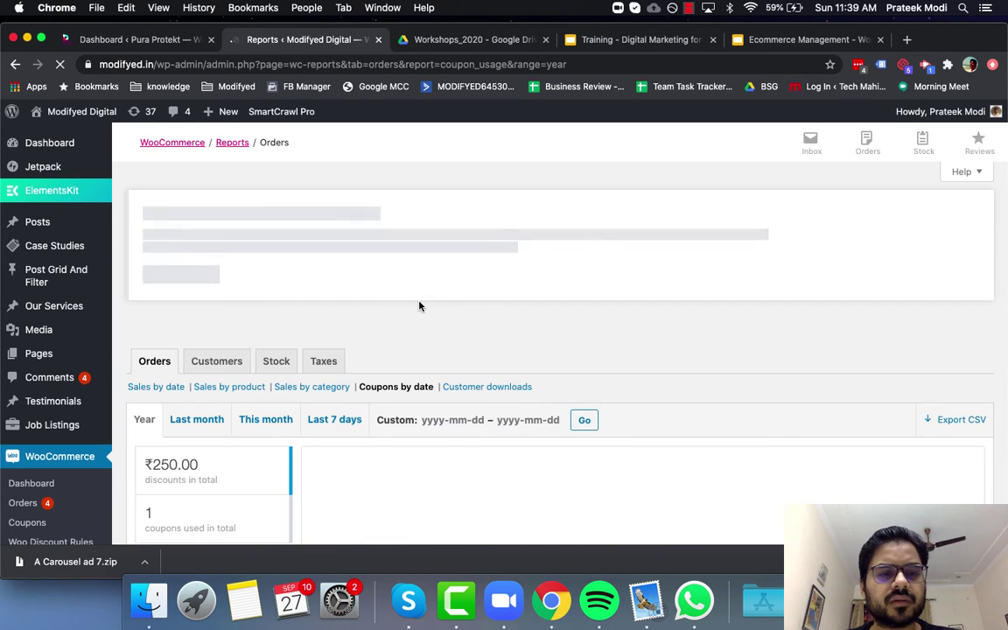
pyautogui.scroll(-3, 420, 306)
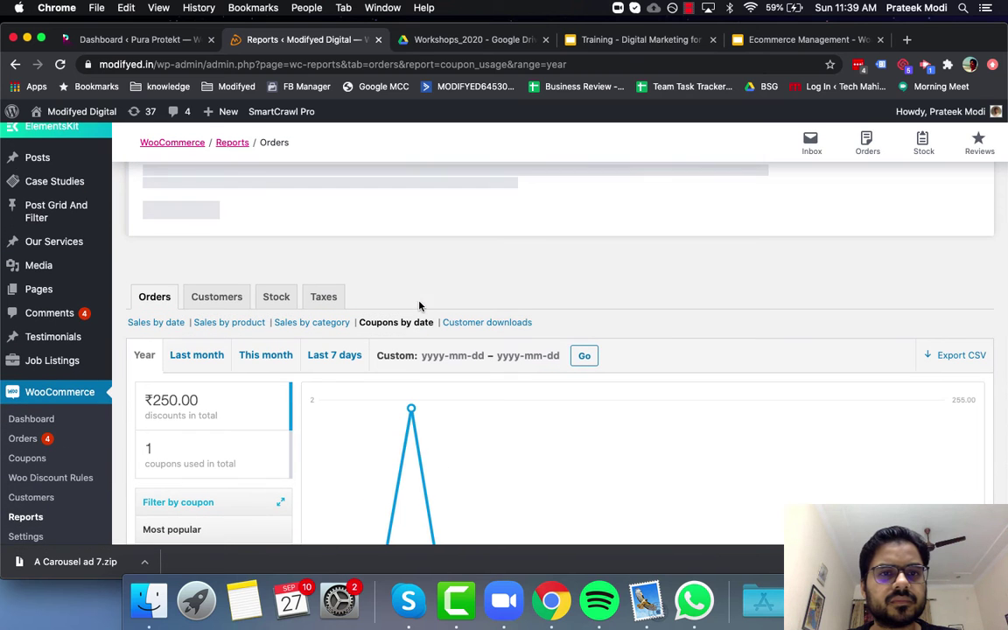
pyautogui.scroll(-2, 209, 304)
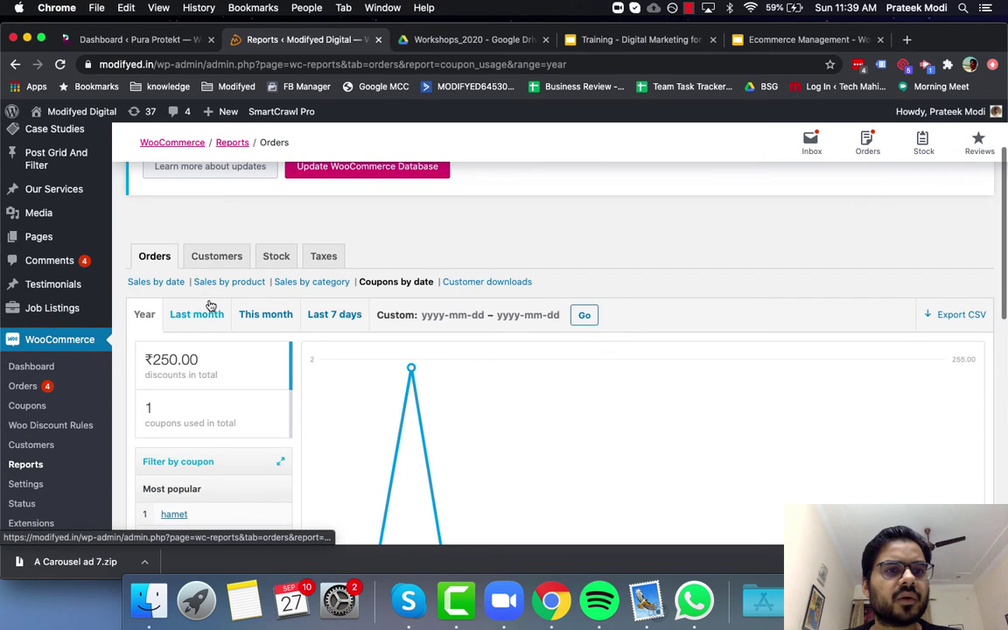
# - Open the stock reports and check the low in stock and most stocked product lists
pyautogui.click(276, 257)
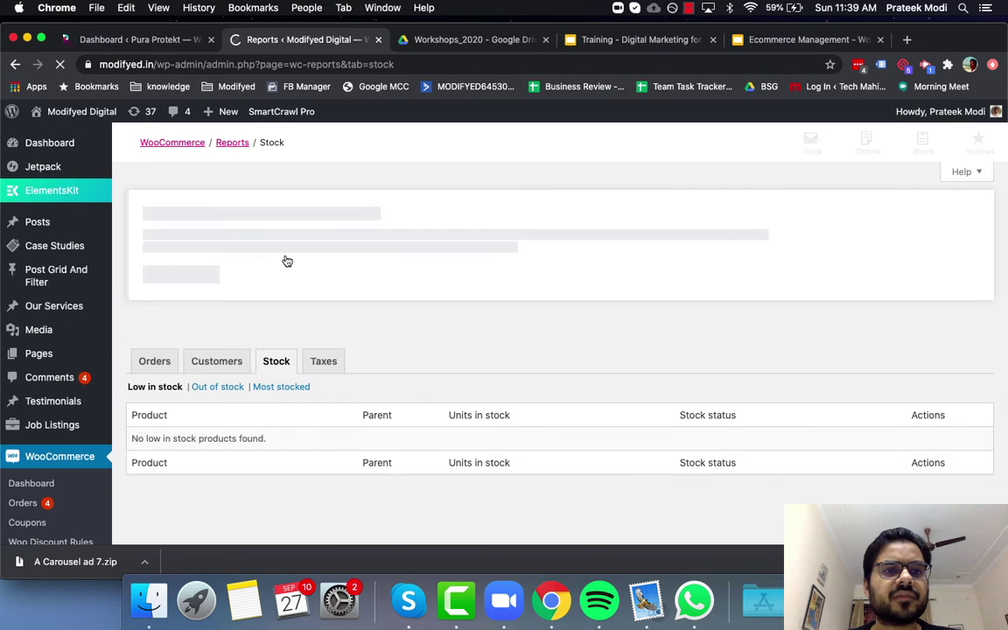
pyautogui.scroll(-3, 283, 259)
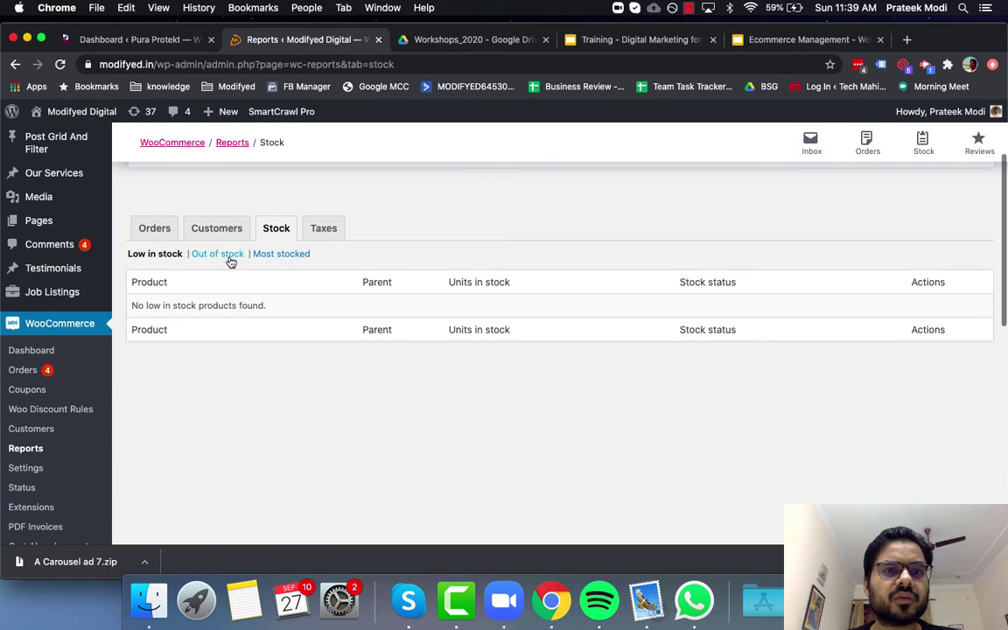
pyautogui.click(274, 266)
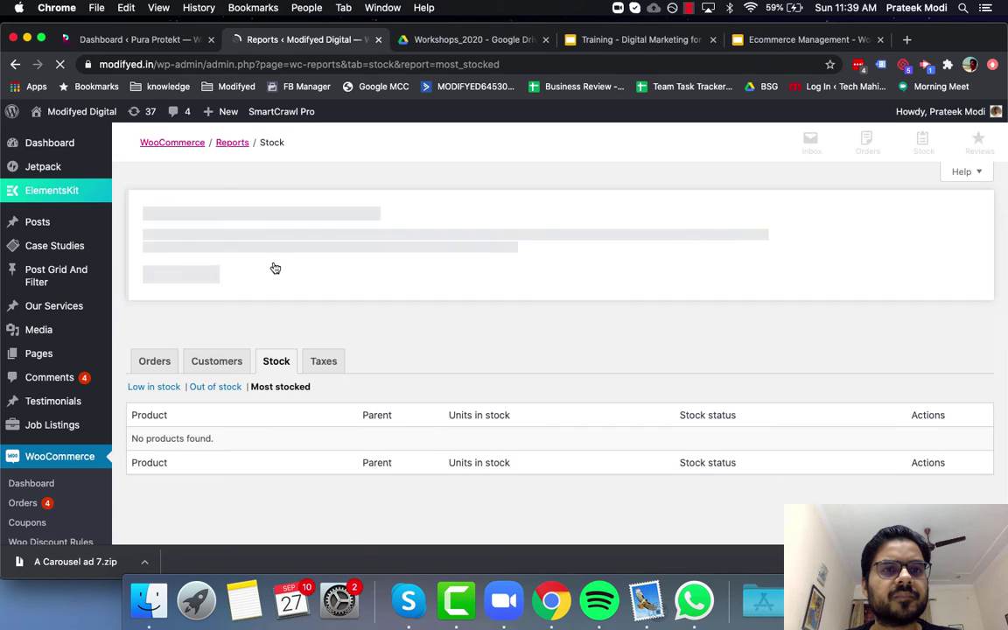
pyautogui.scroll(-5, 274, 268)
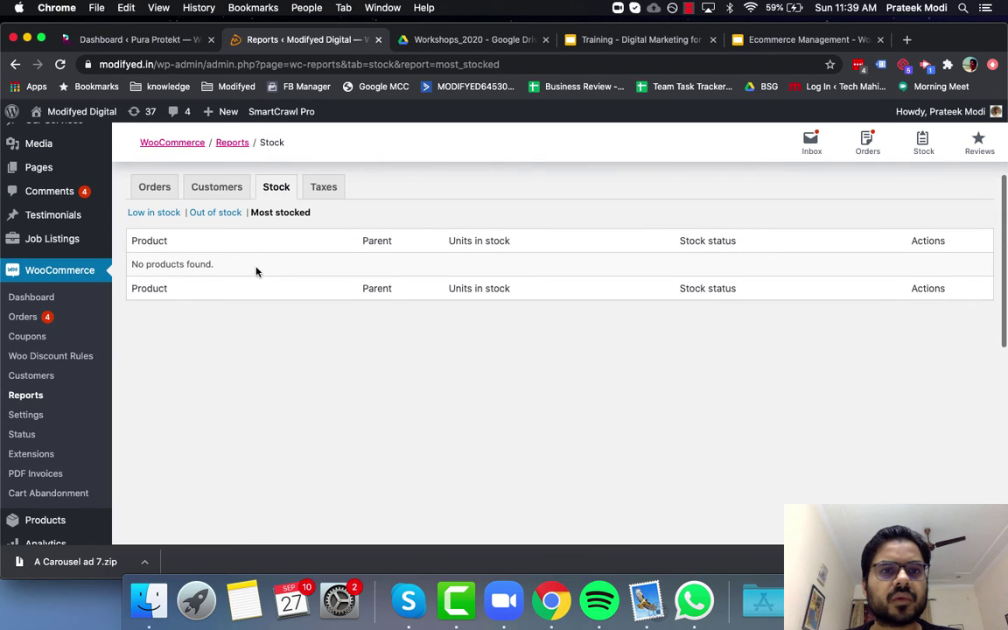
pyautogui.scroll(-1, 75, 391)
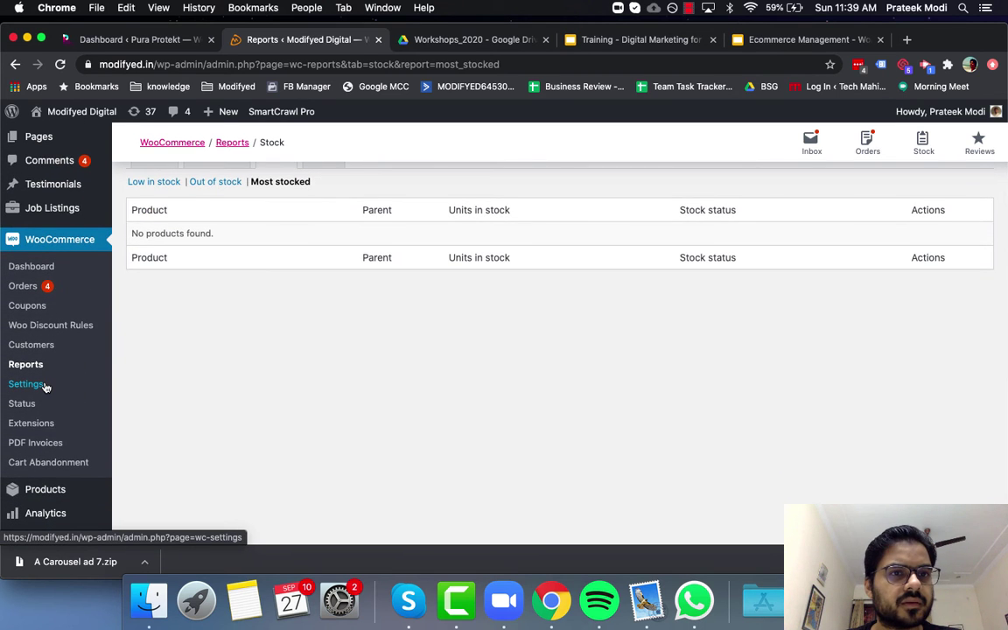
pyautogui.scroll(2, 237, 367)
pyautogui.scroll(-2, 236, 367)
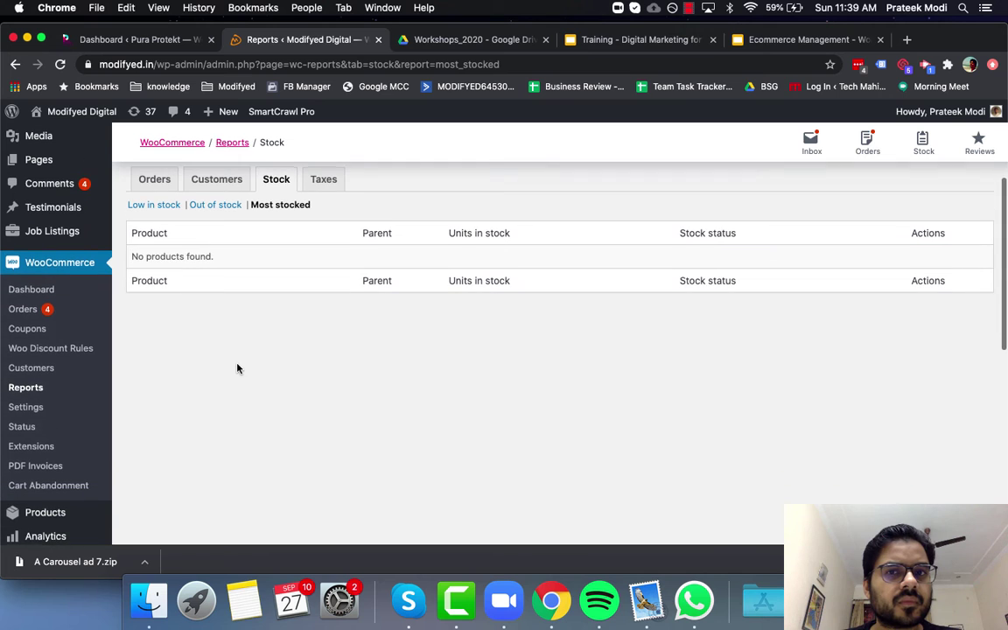
# - Open the WooCommerce general settings and review the store address, selling and shipping locations, tax, coupon and currency options without changing anything
pyautogui.click(28, 408)
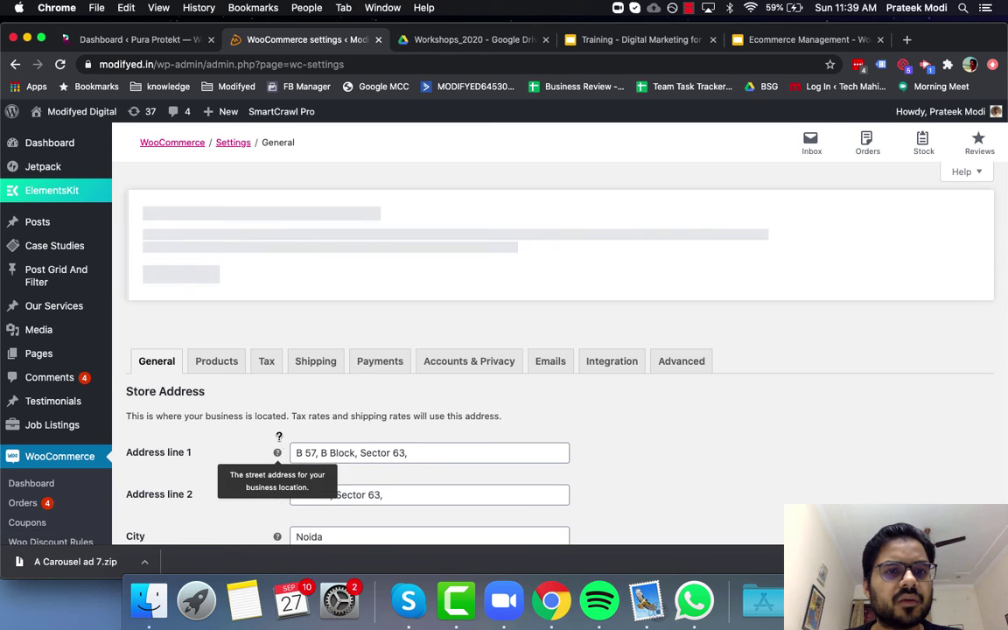
pyautogui.scroll(-3, 279, 438)
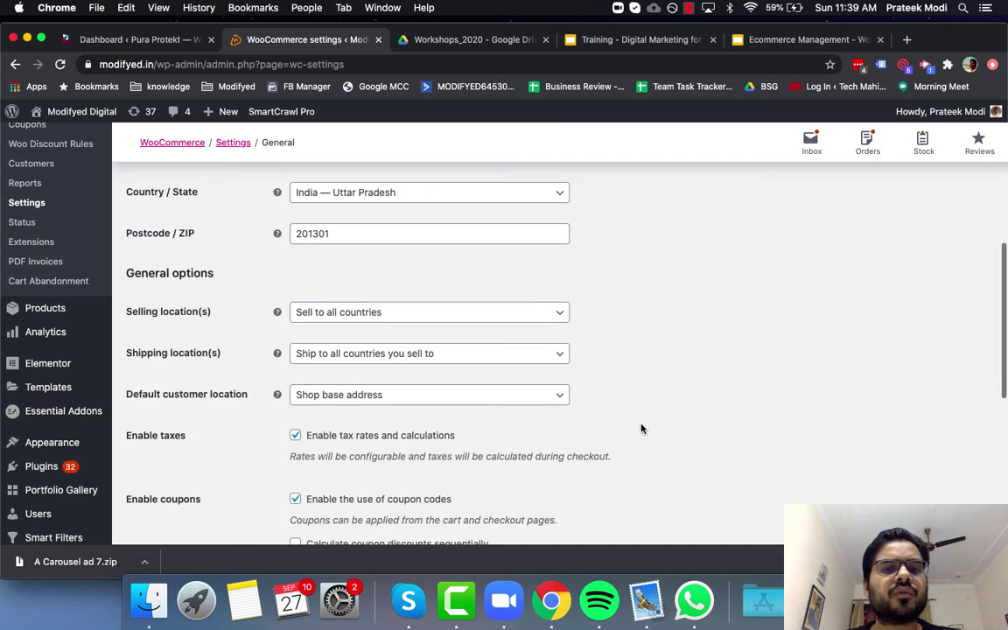
pyautogui.scroll(-10, 641, 428)
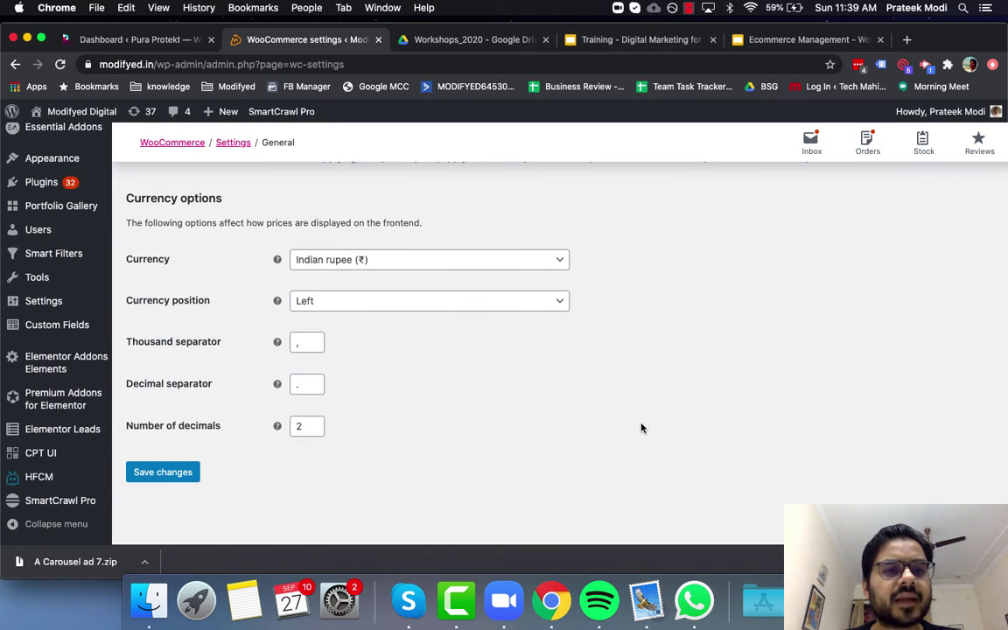
pyautogui.scroll(10, 641, 429)
pyautogui.scroll(5, 641, 428)
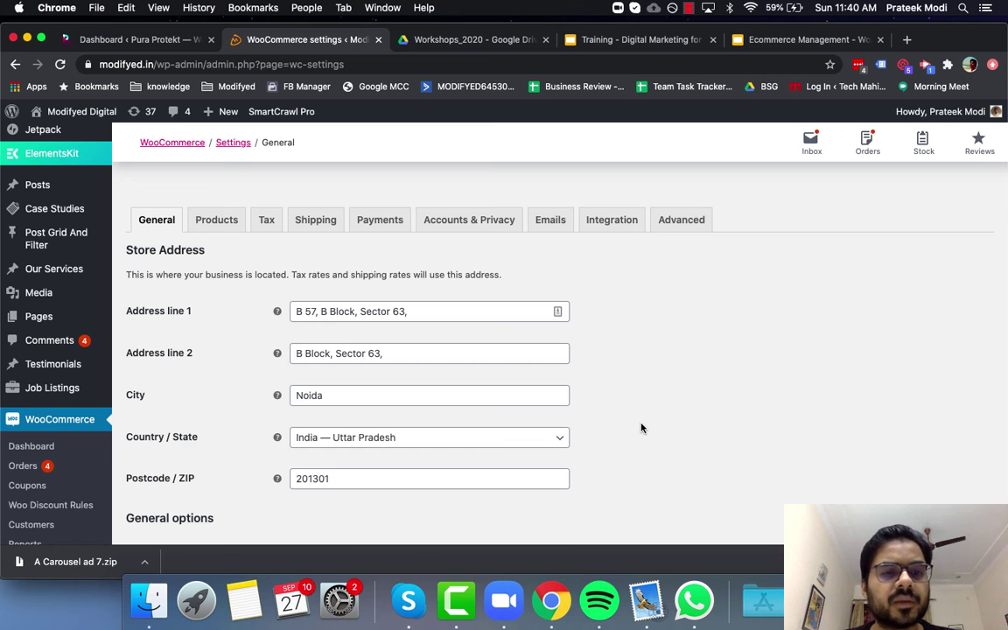
pyautogui.scroll(-5, 642, 428)
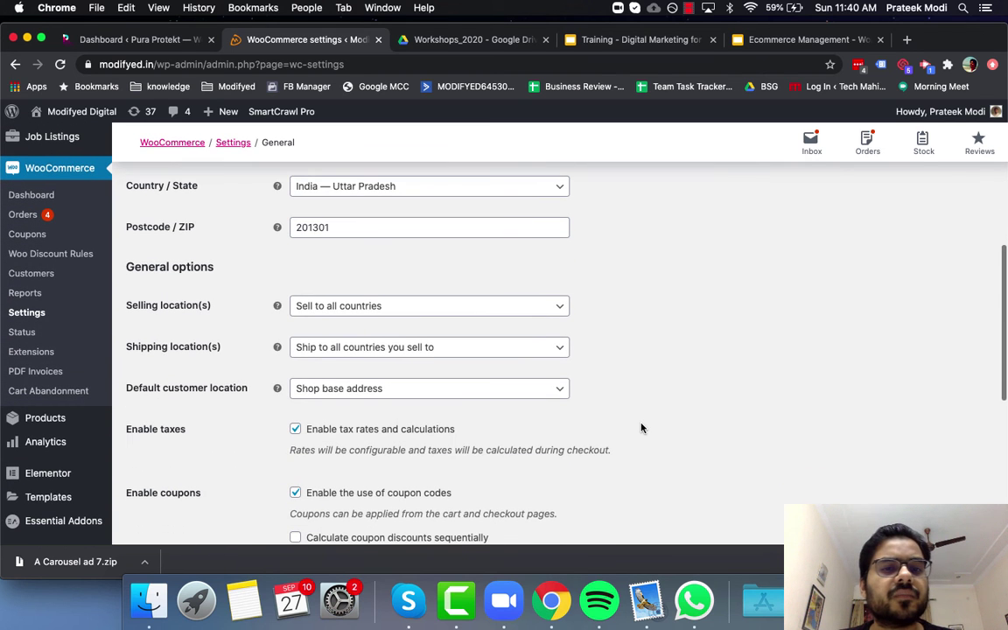
pyautogui.scroll(5, 641, 428)
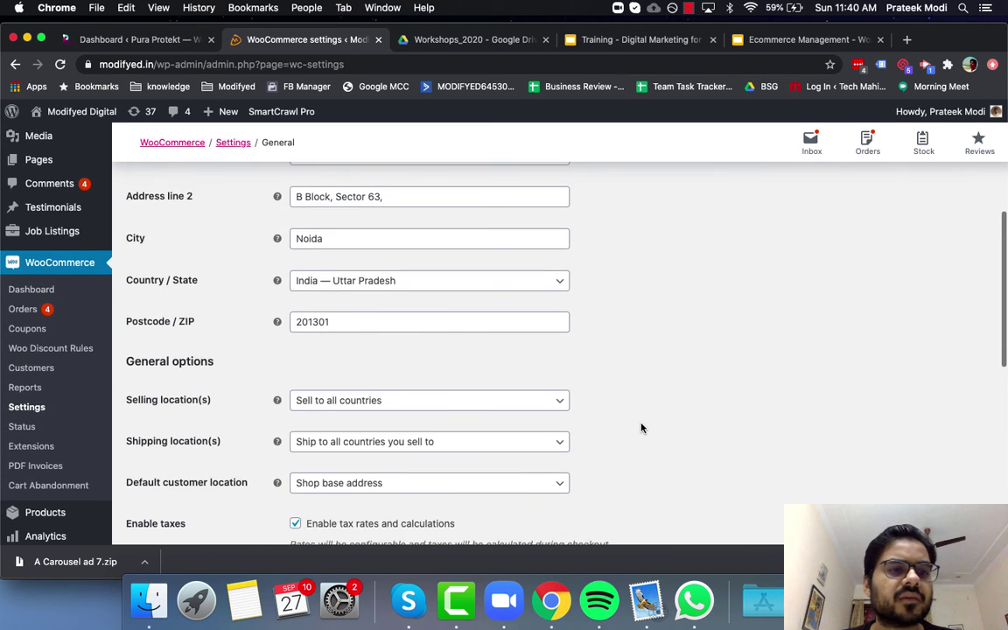
pyautogui.scroll(2, 315, 323)
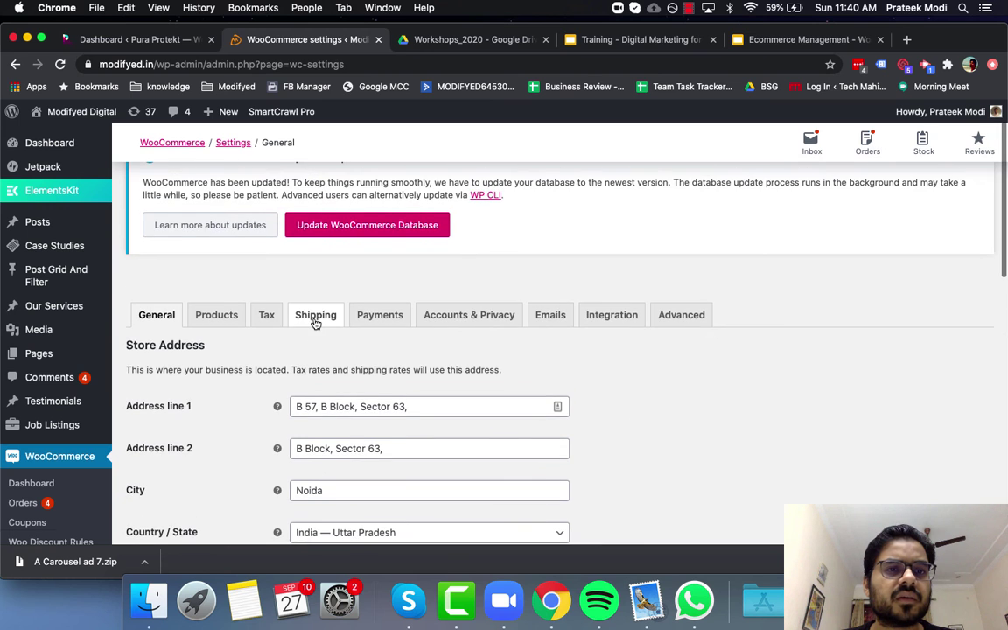
pyautogui.scroll(-6, 315, 323)
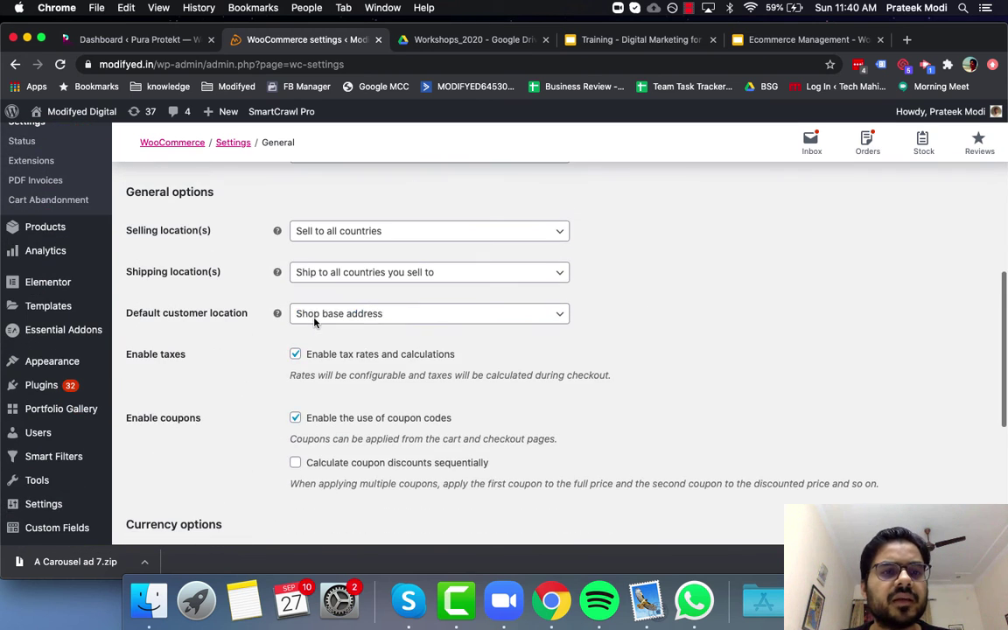
pyautogui.scroll(-3, 314, 322)
pyautogui.scroll(-2, 314, 319)
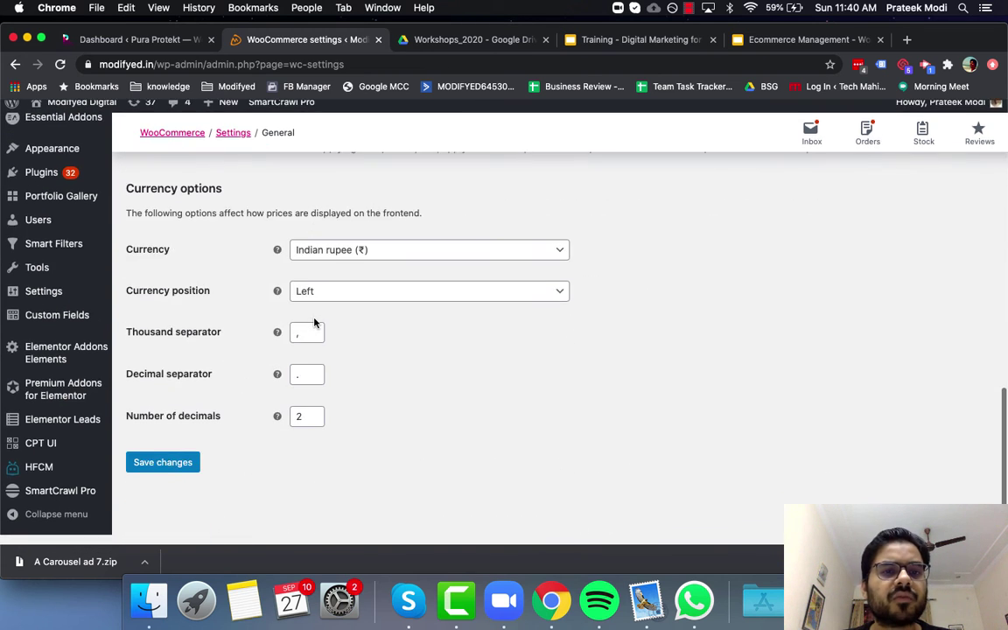
pyautogui.scroll(10, 314, 318)
pyautogui.scroll(-2, 314, 319)
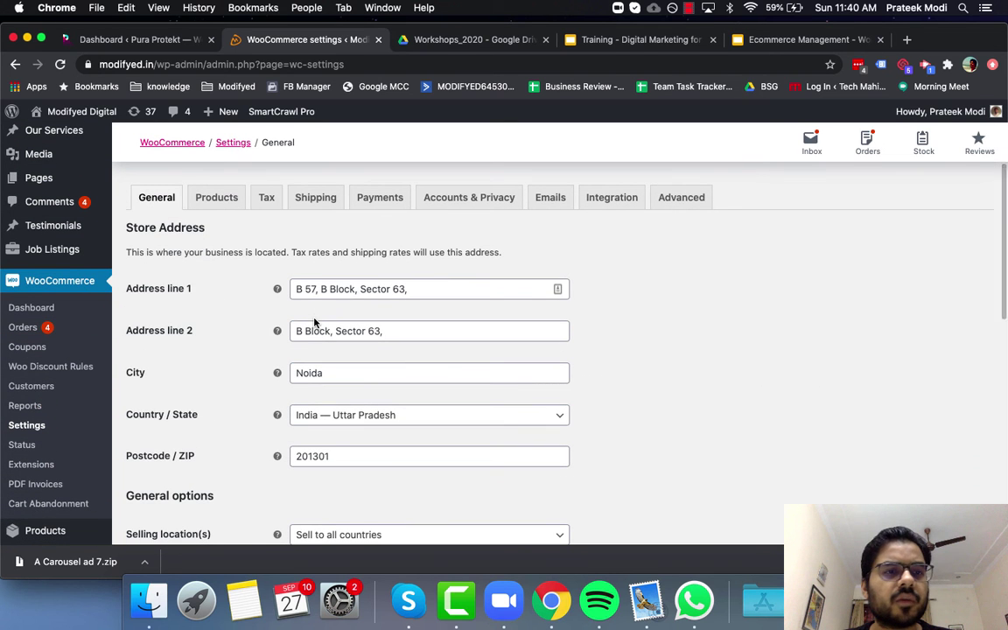
pyautogui.scroll(-1, 61, 442)
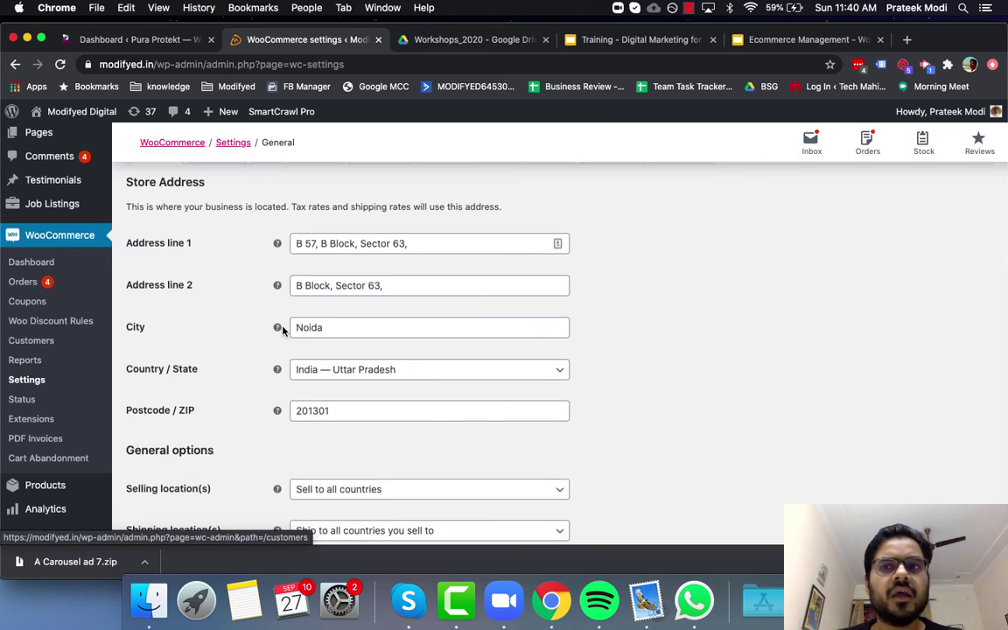
pyautogui.scroll(3, 280, 324)
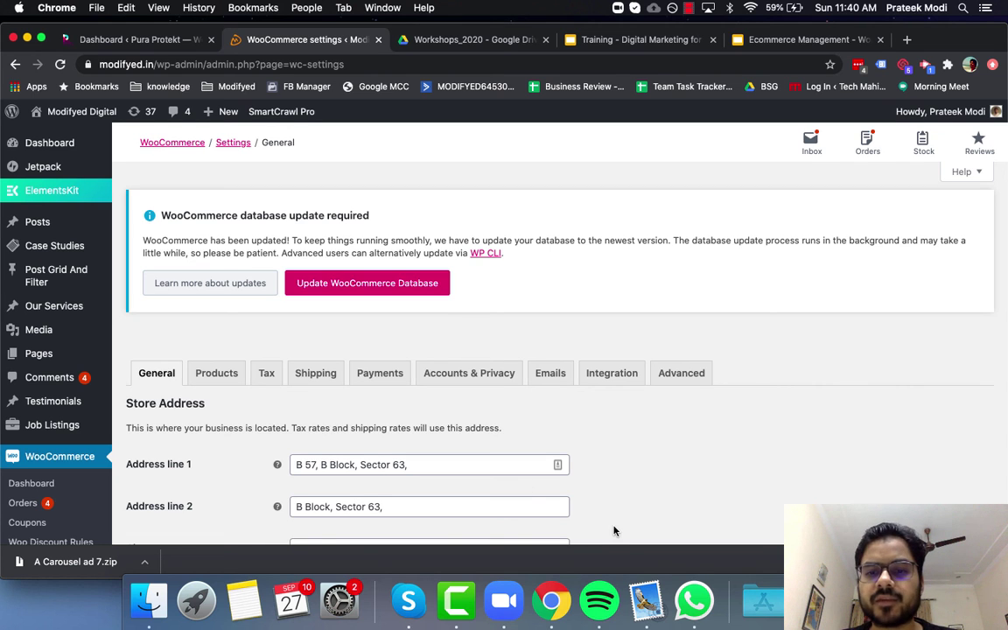
pyautogui.click(457, 601)
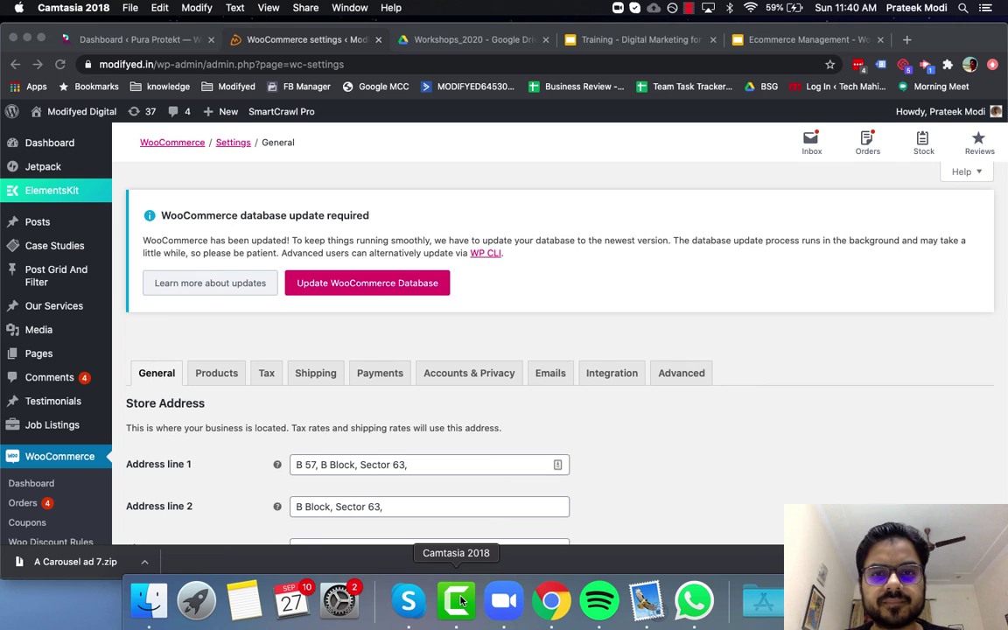
pyautogui.click(689, 8)
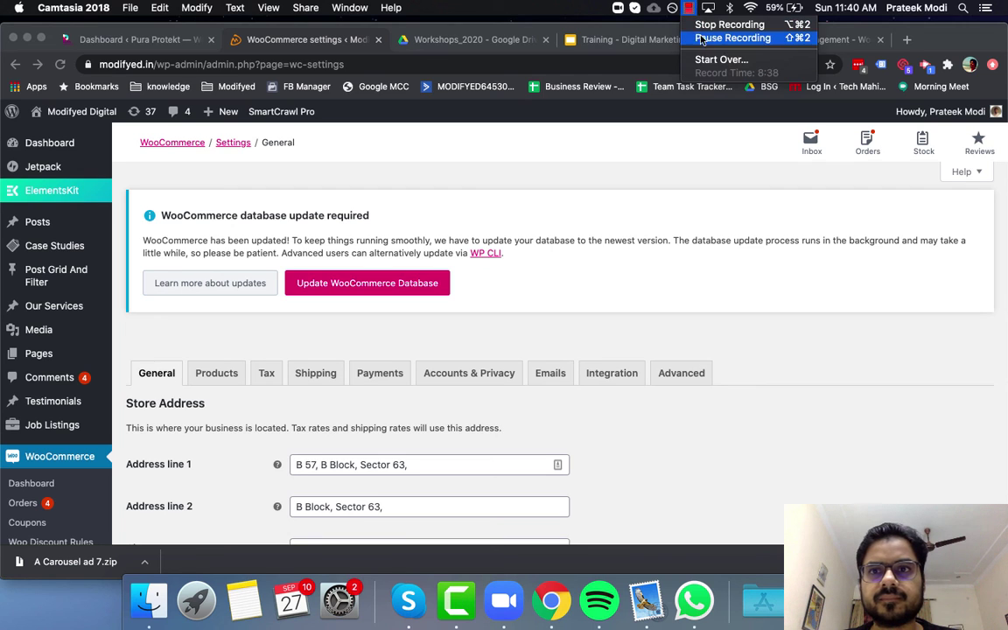